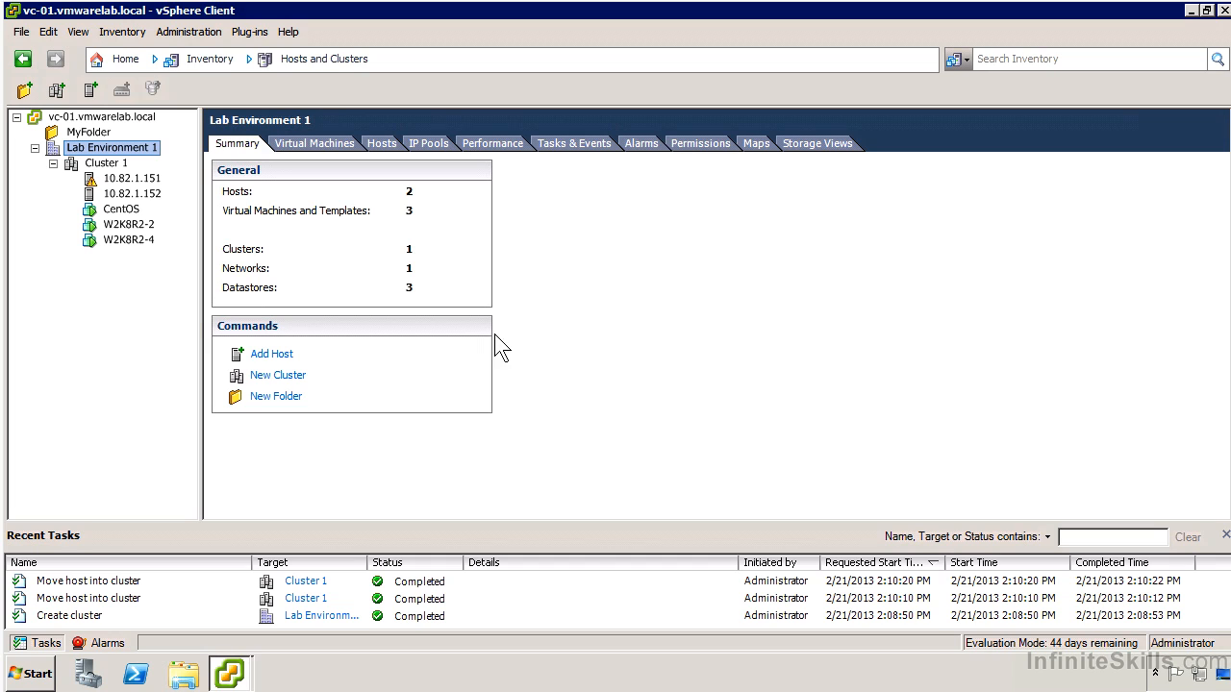
Open the settings of Cluster 1 and show its vSphere DRS automation level options
click(106, 164)
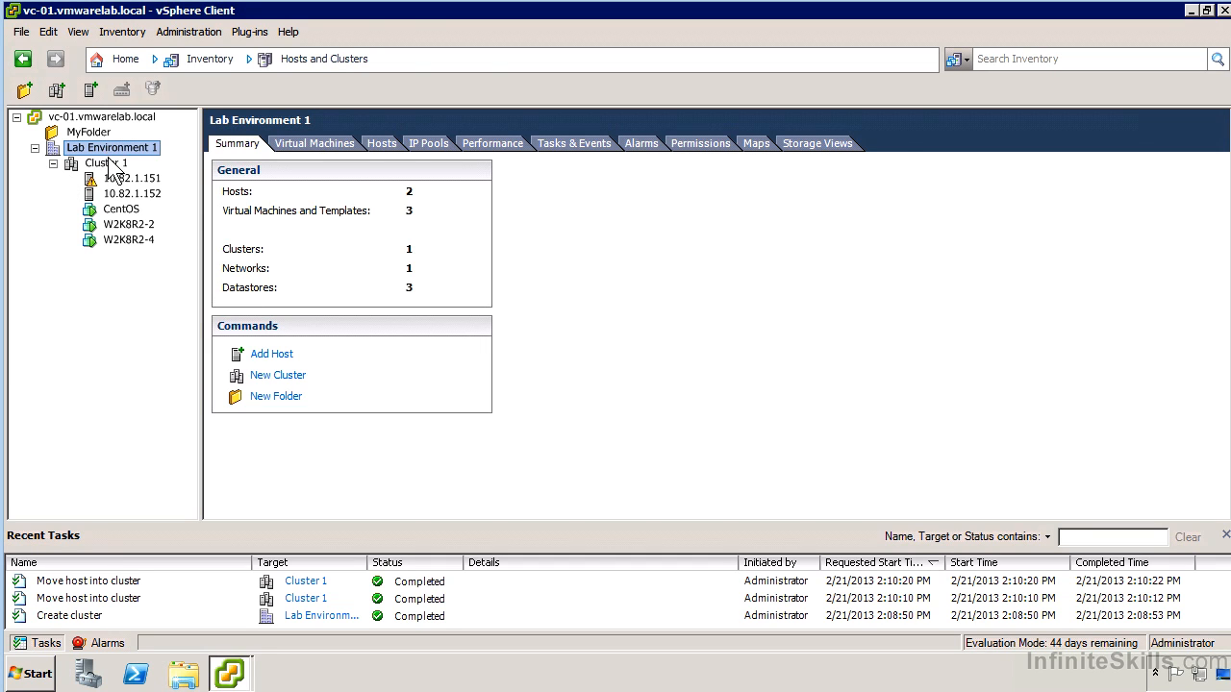
right_click(123, 163)
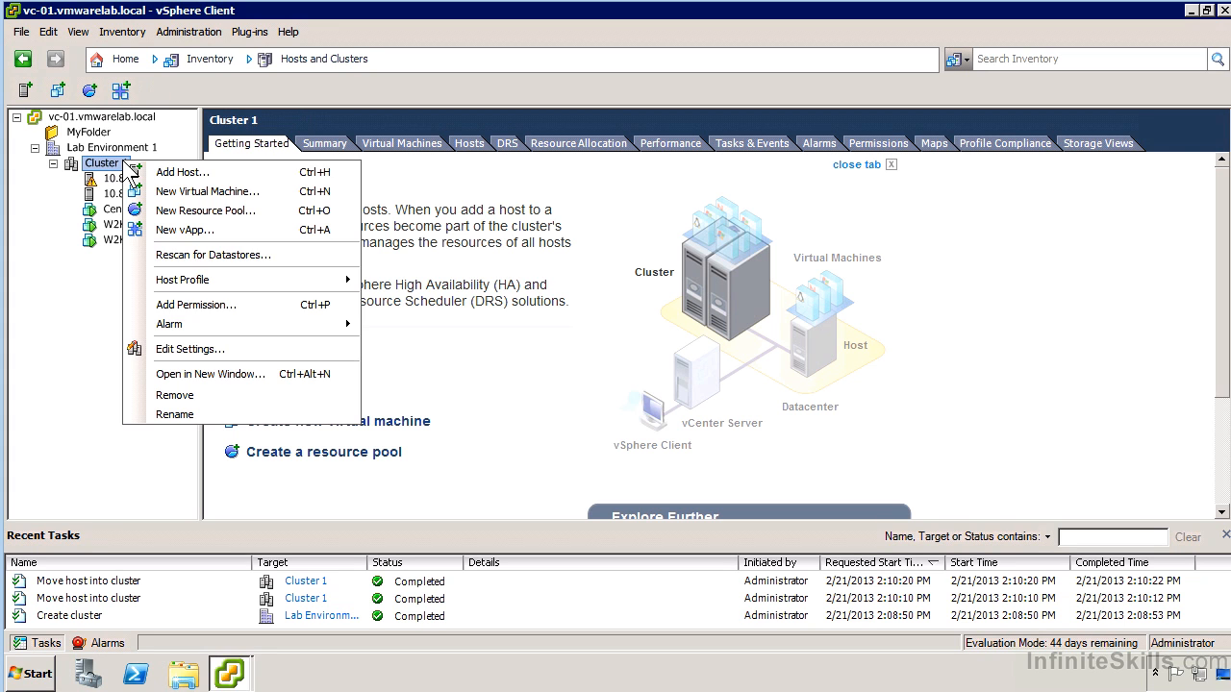
click(219, 351)
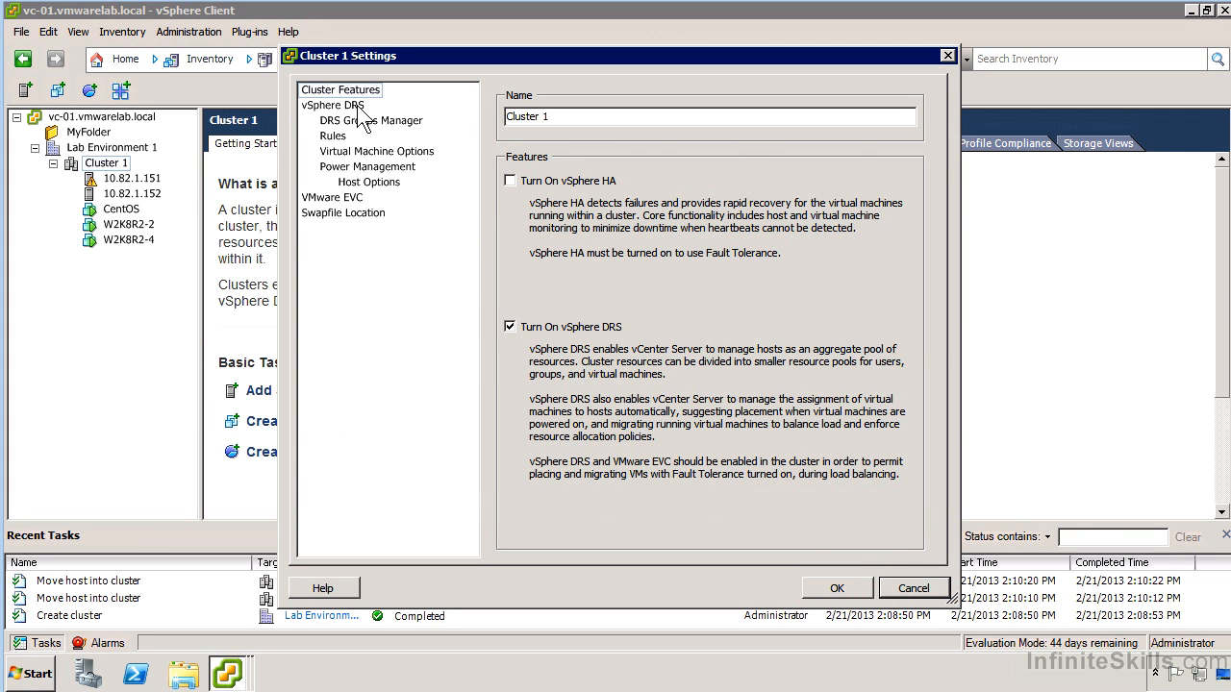
click(357, 105)
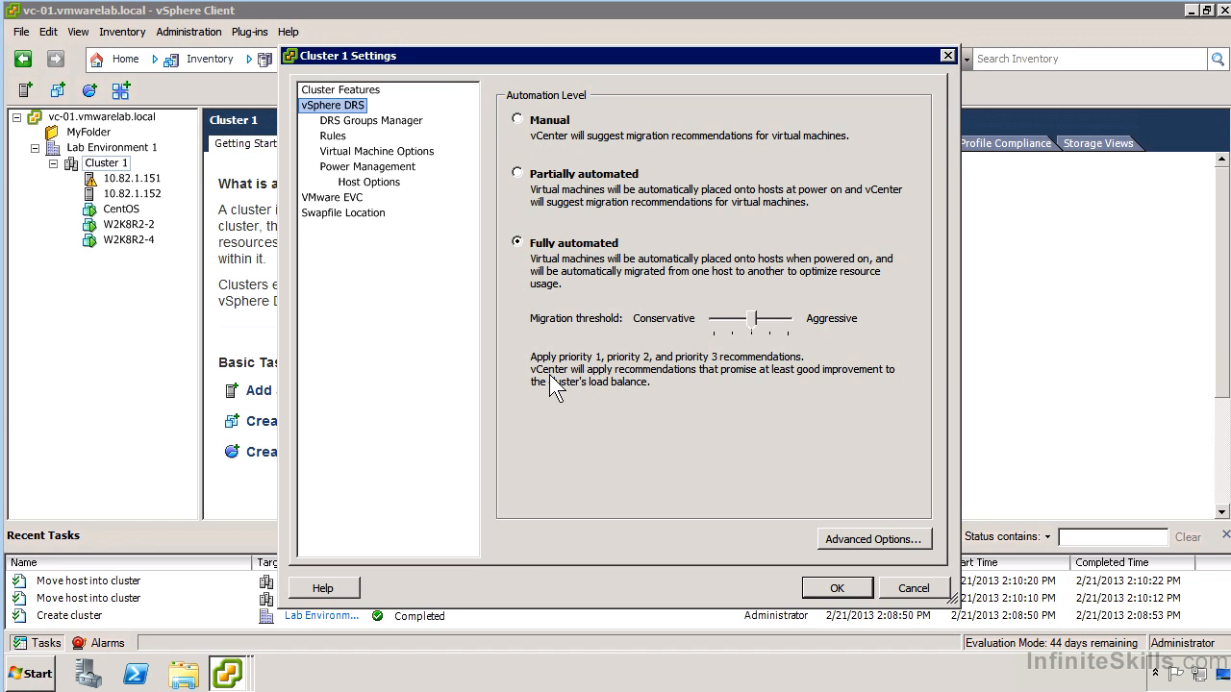
Examine the advanced DRS options table for the cluster and close it without adding an option
click(850, 544)
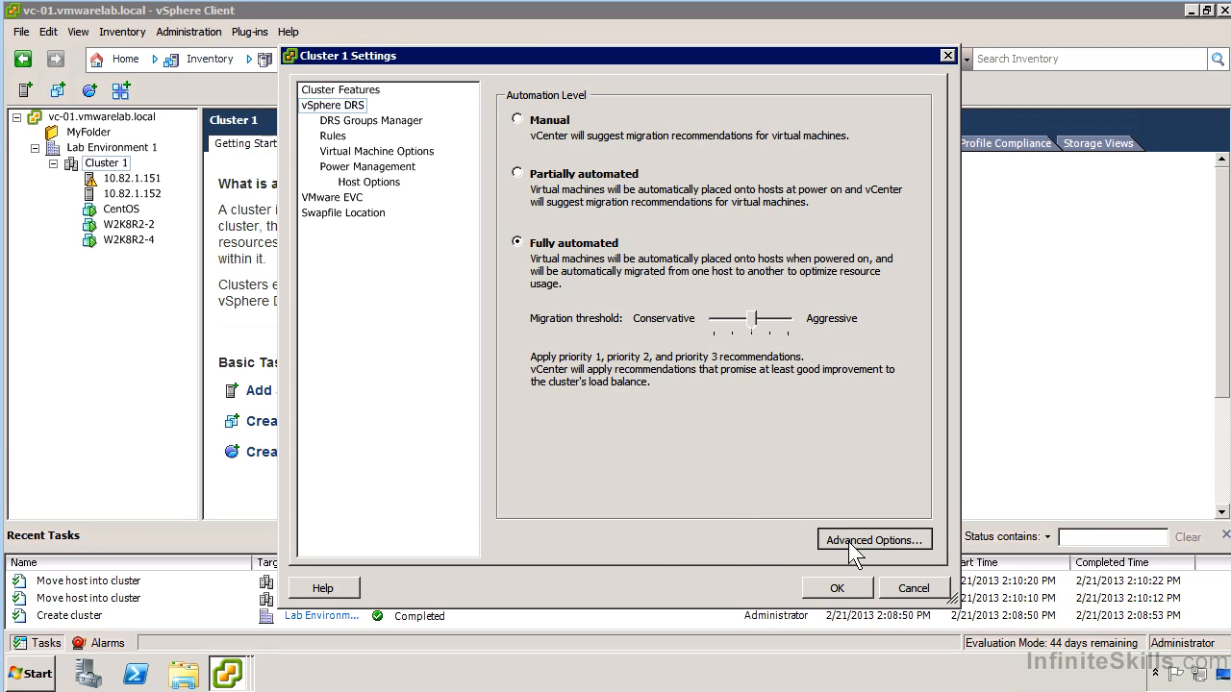
click(604, 180)
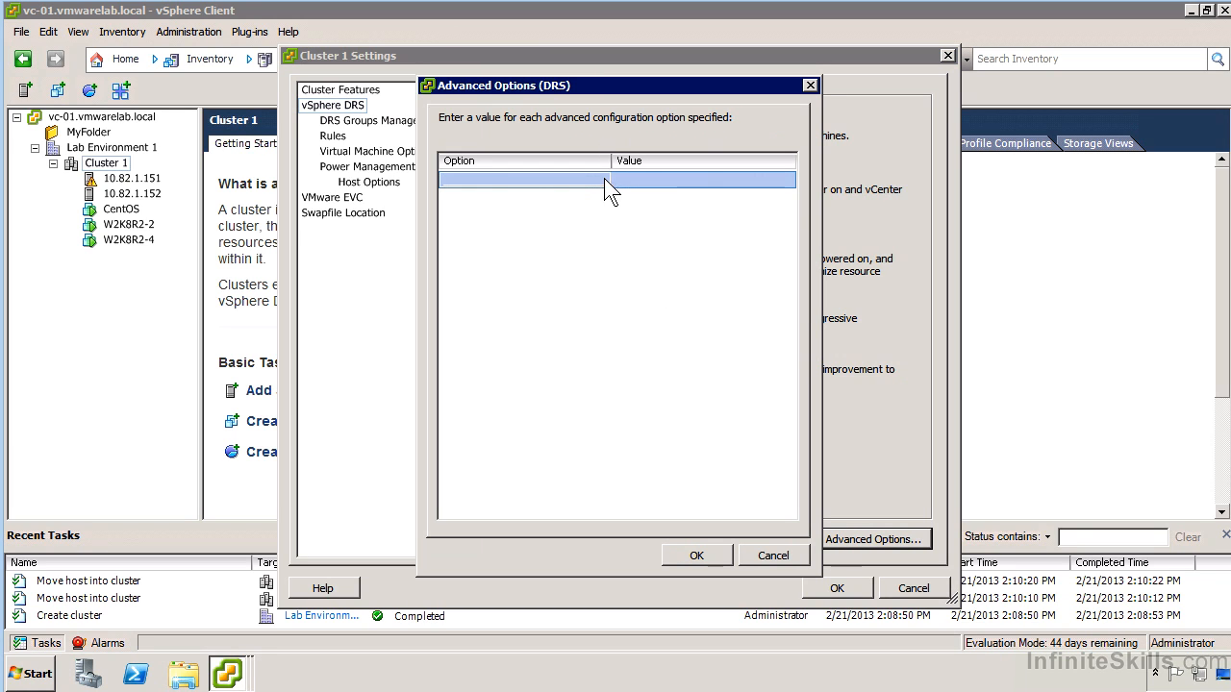
click(679, 184)
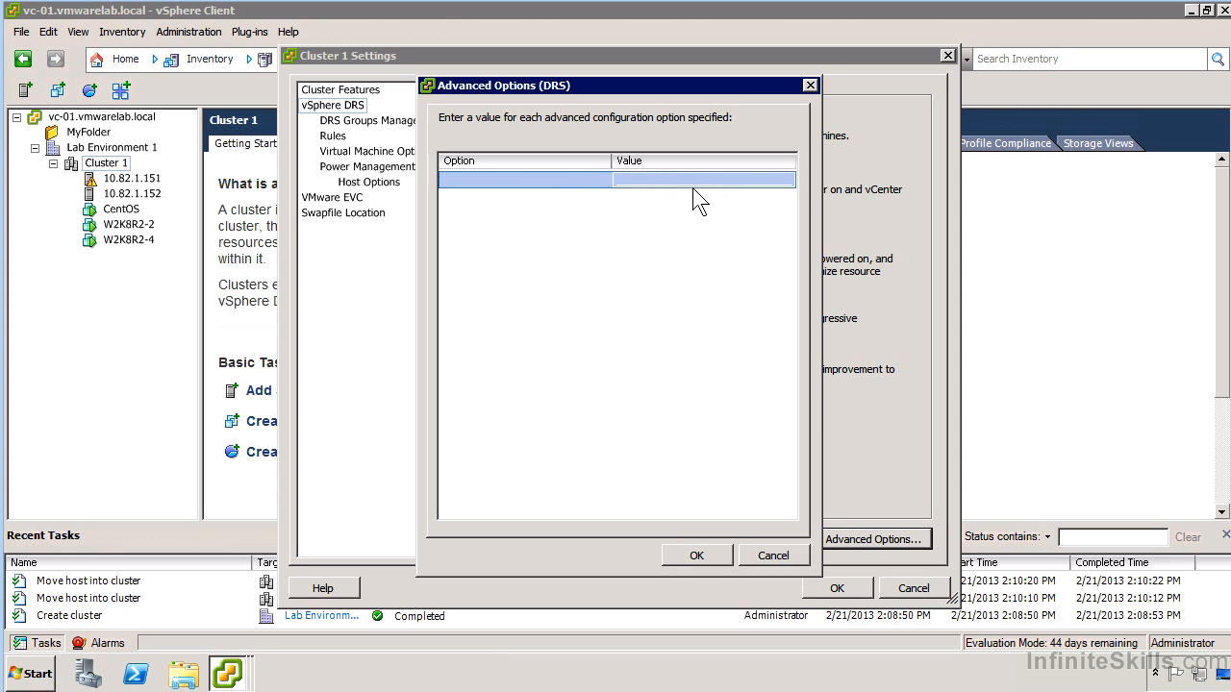
click(777, 557)
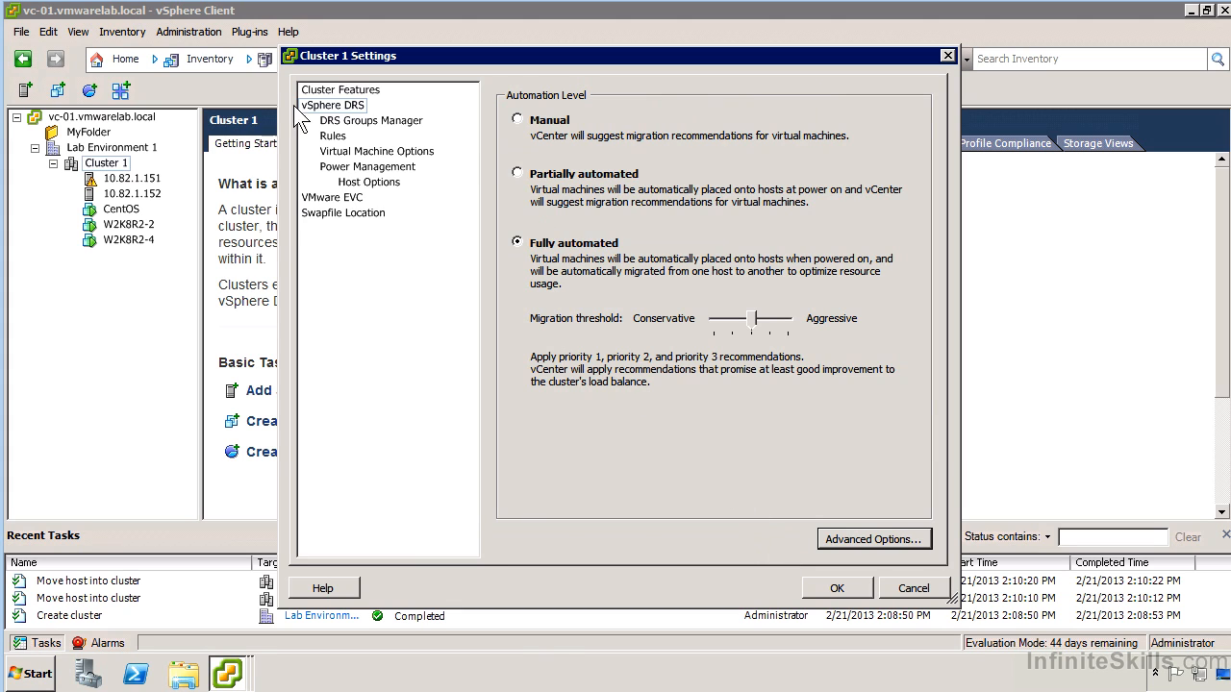
Create a virtual machine DRS group named Windows Virtual Machines containing W2K8R2-4 and W2K8R2-2
click(351, 121)
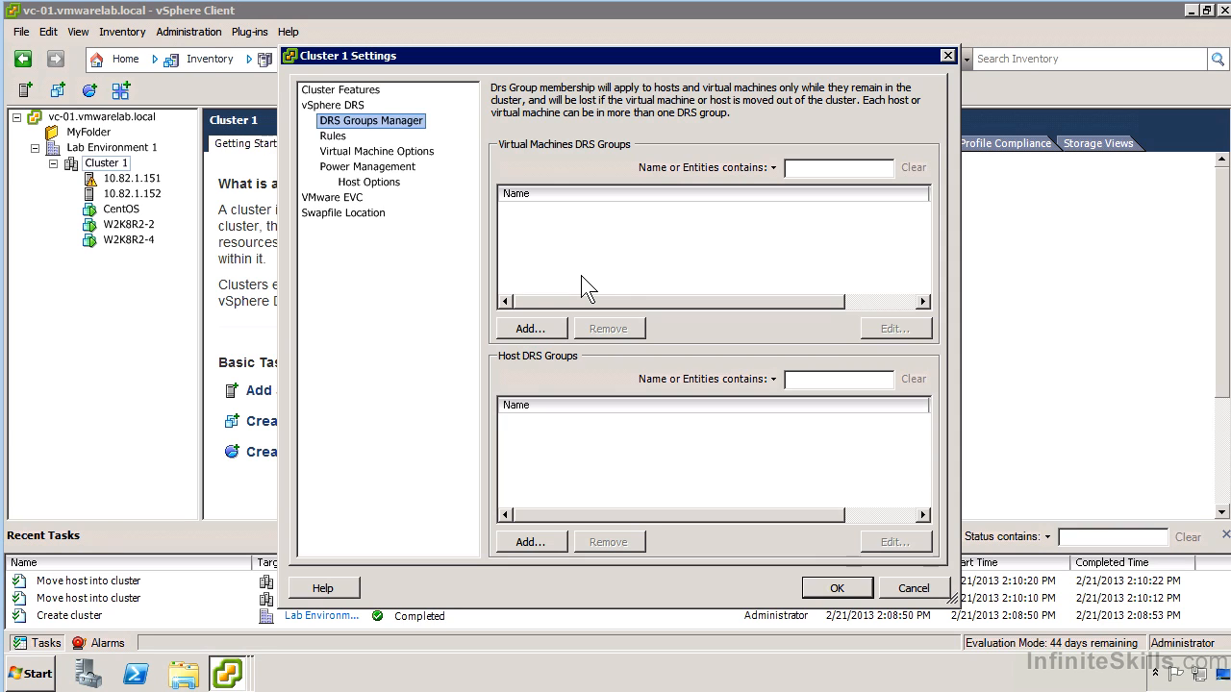
click(530, 328)
click(377, 280)
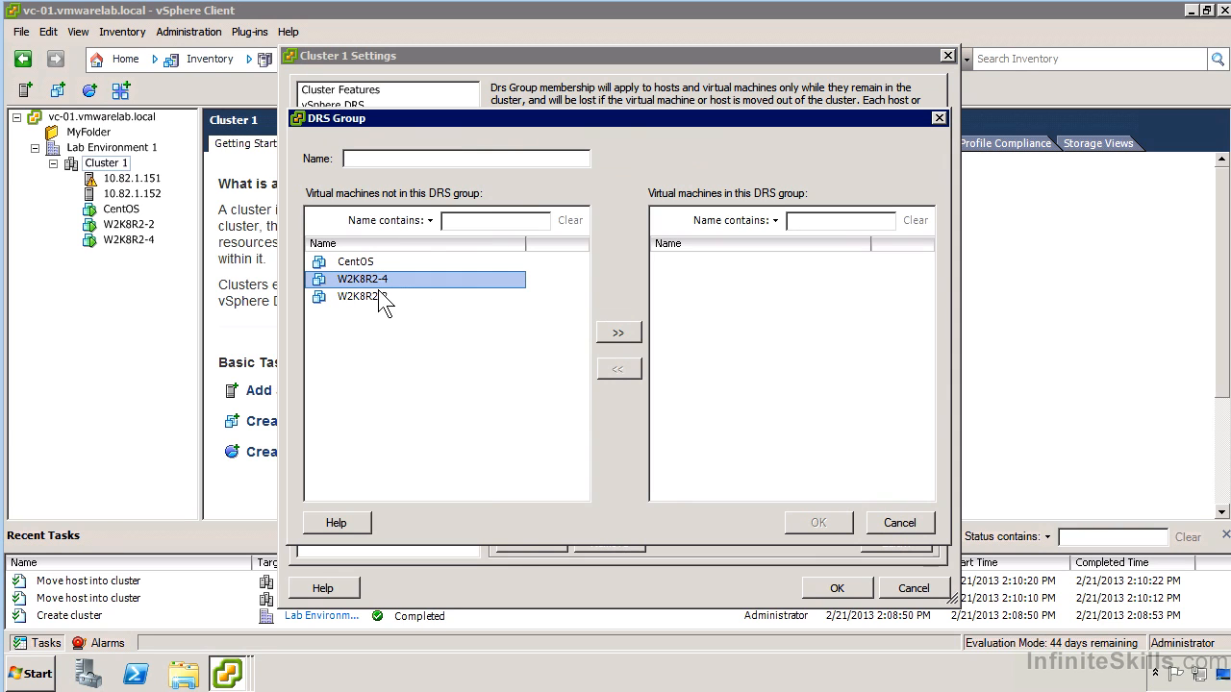
shift+click(380, 298)
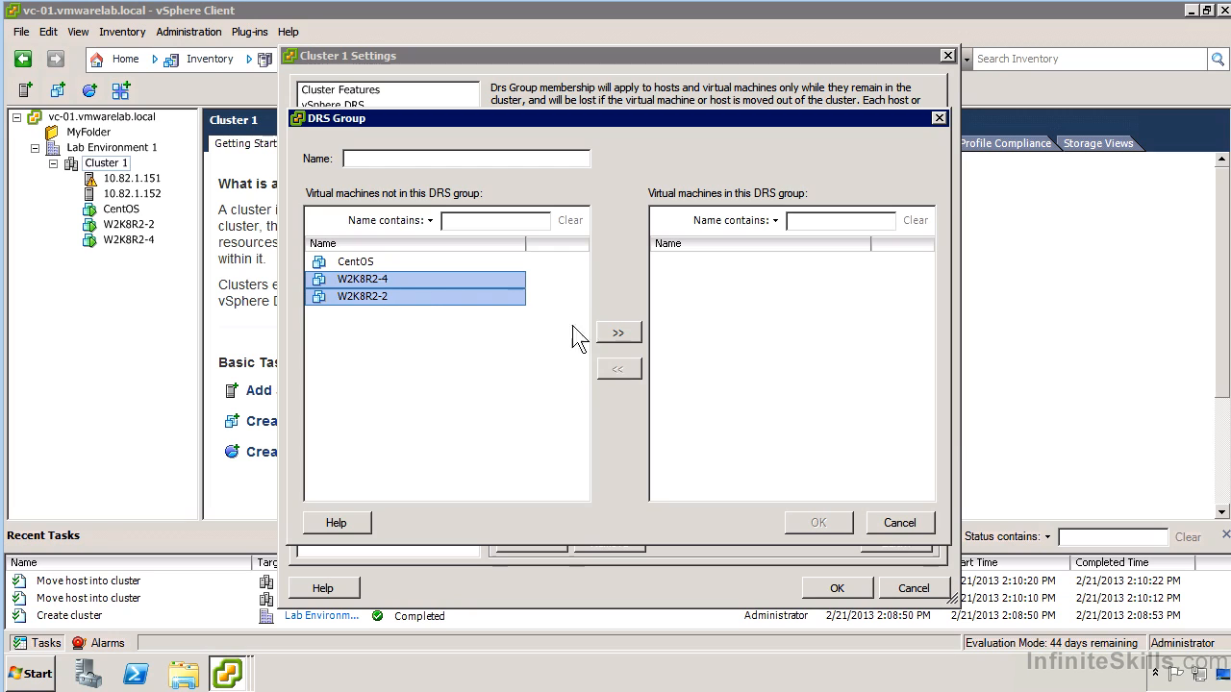
click(619, 330)
click(460, 159)
text(Windows Virtual Machines)
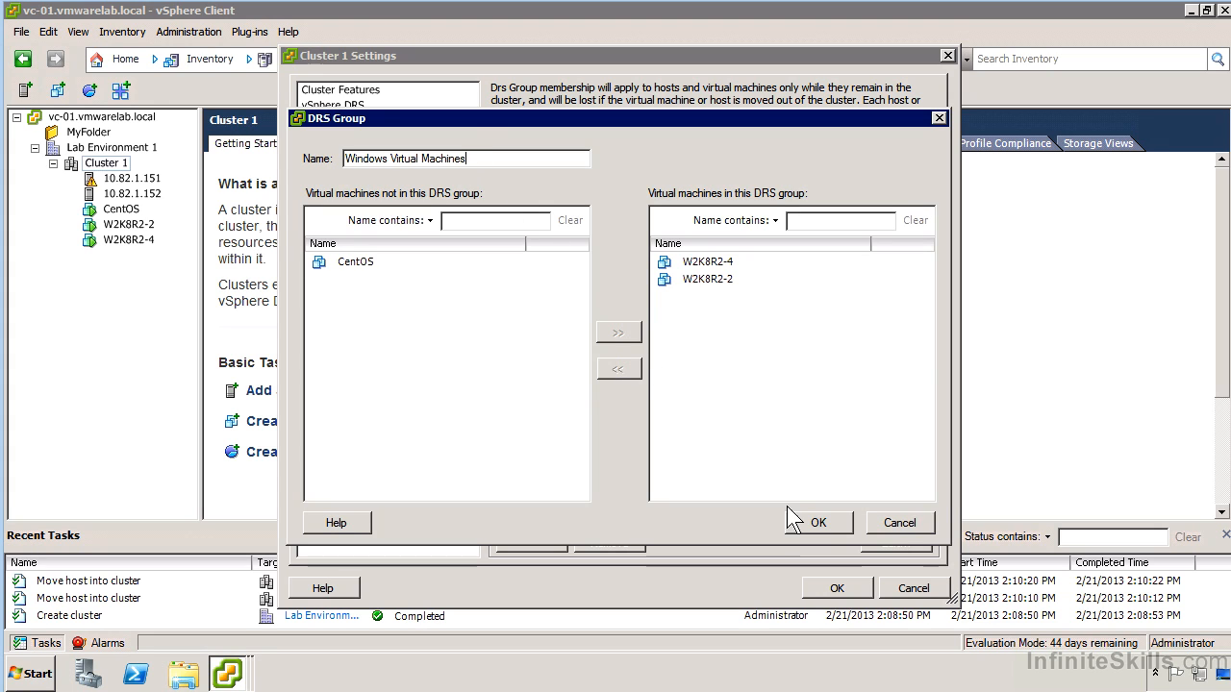
click(808, 526)
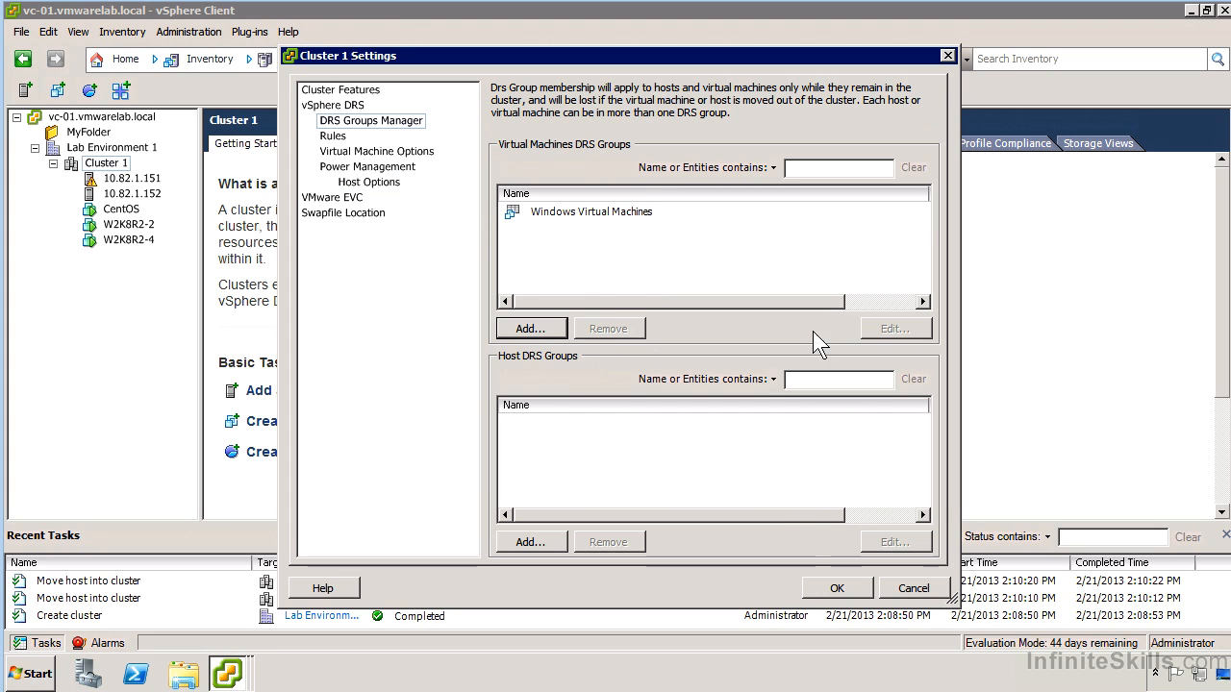
Create a host DRS group named Node 1 containing host 10.82.1.151
click(535, 543)
click(391, 264)
click(481, 158)
text(Node 1)
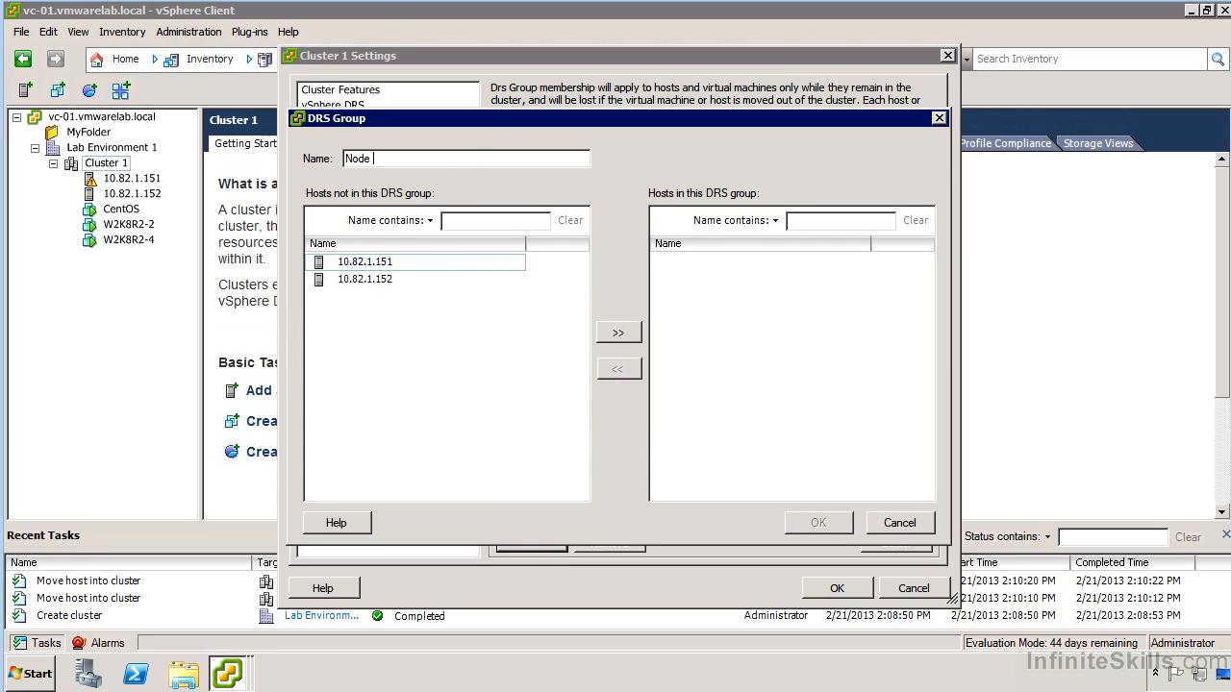
click(380, 261)
click(619, 333)
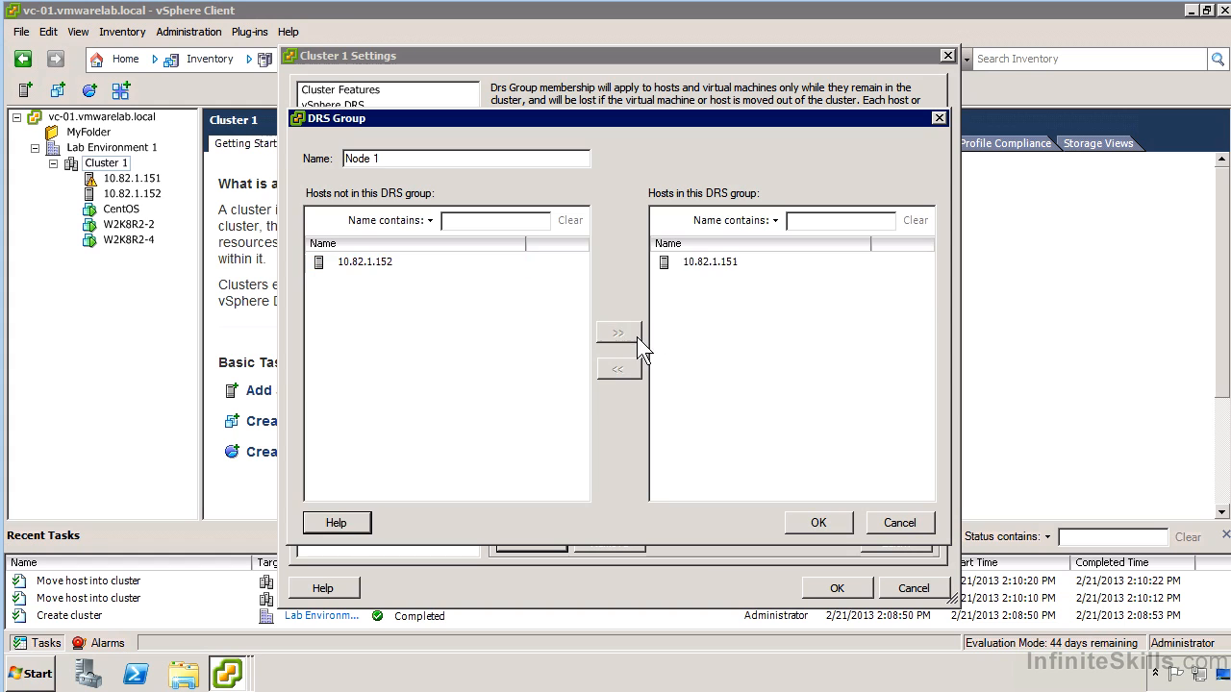
click(823, 522)
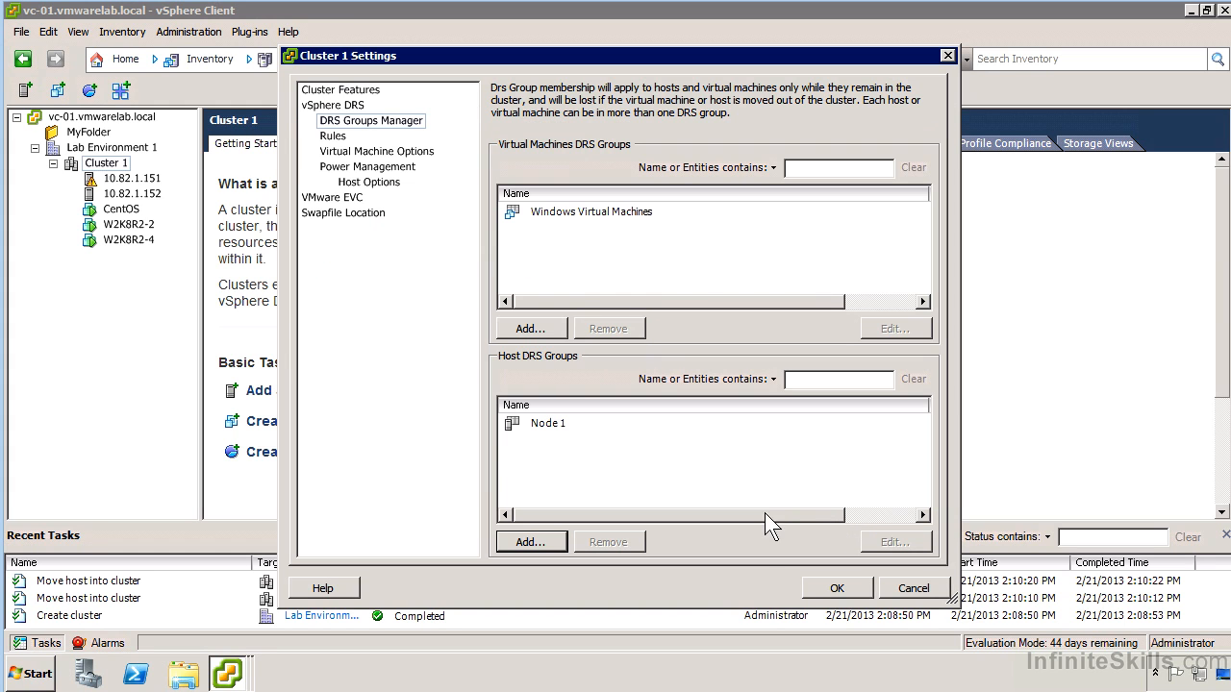
Start a DRS rule of type Virtual Machines to Hosts for the Windows Virtual Machines group
click(333, 138)
click(532, 539)
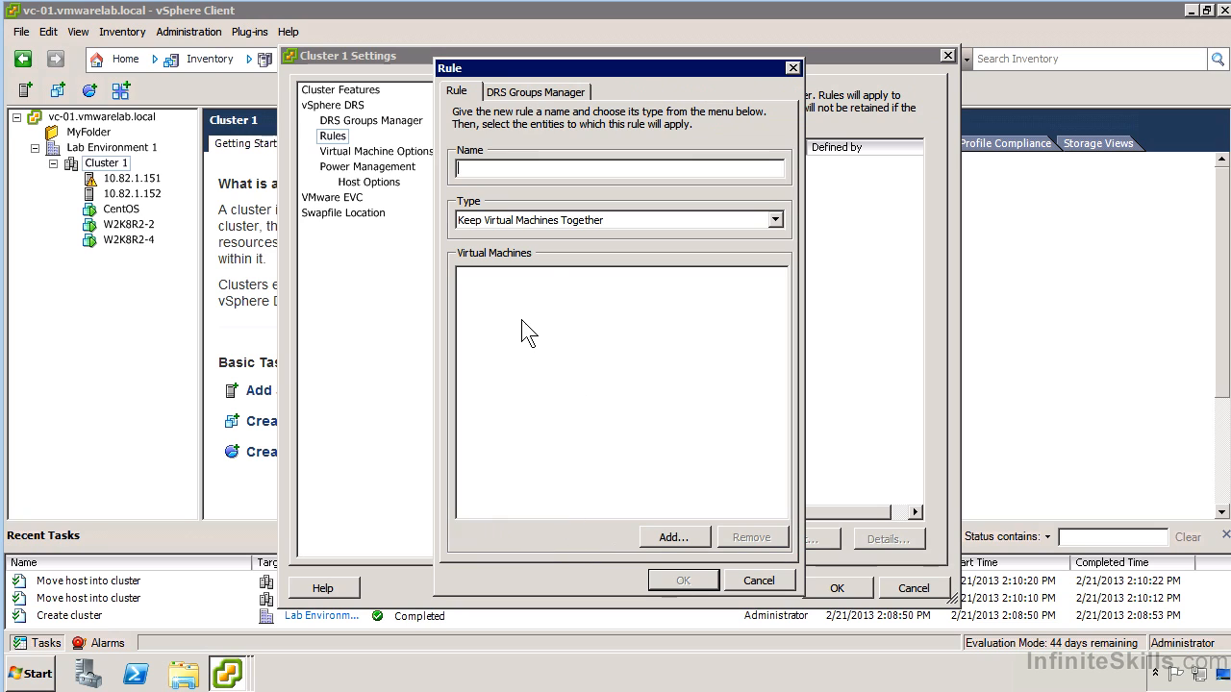
click(559, 219)
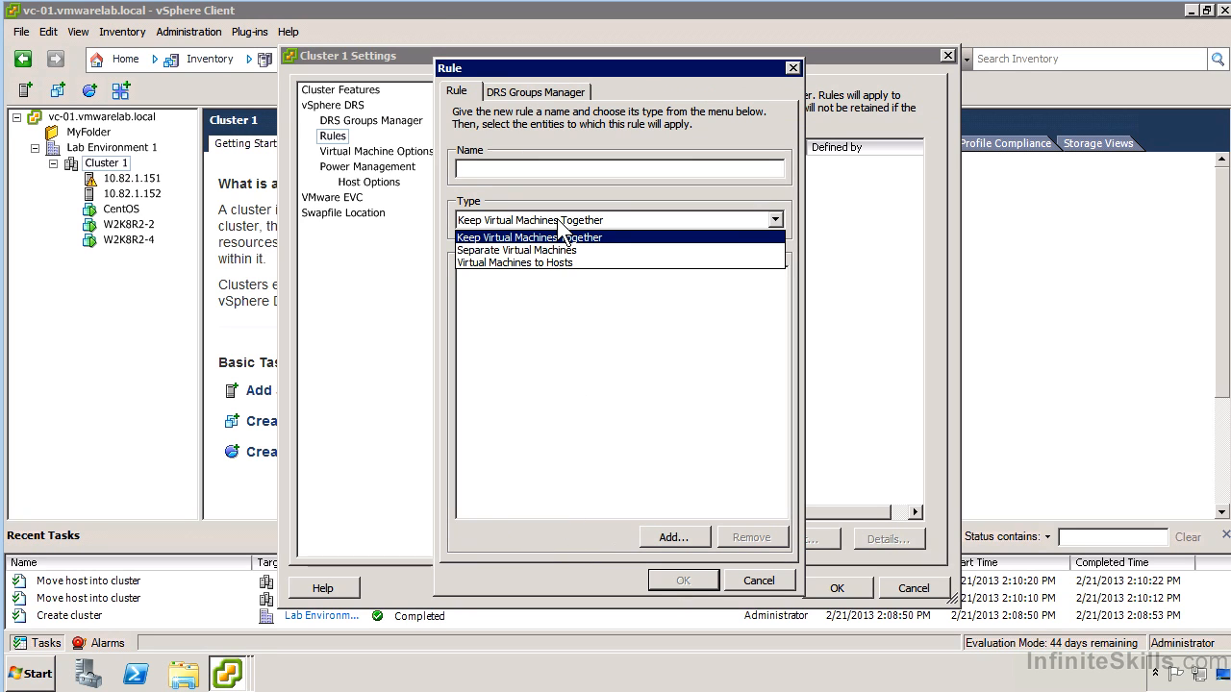
click(585, 264)
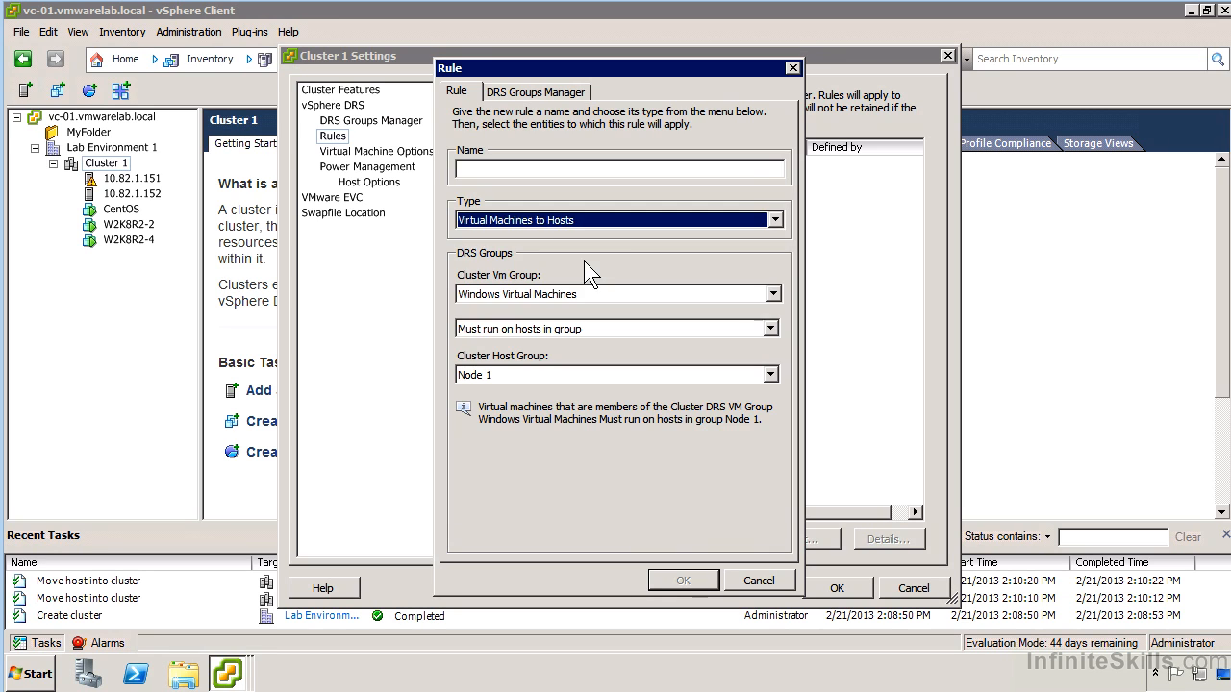
click(574, 294)
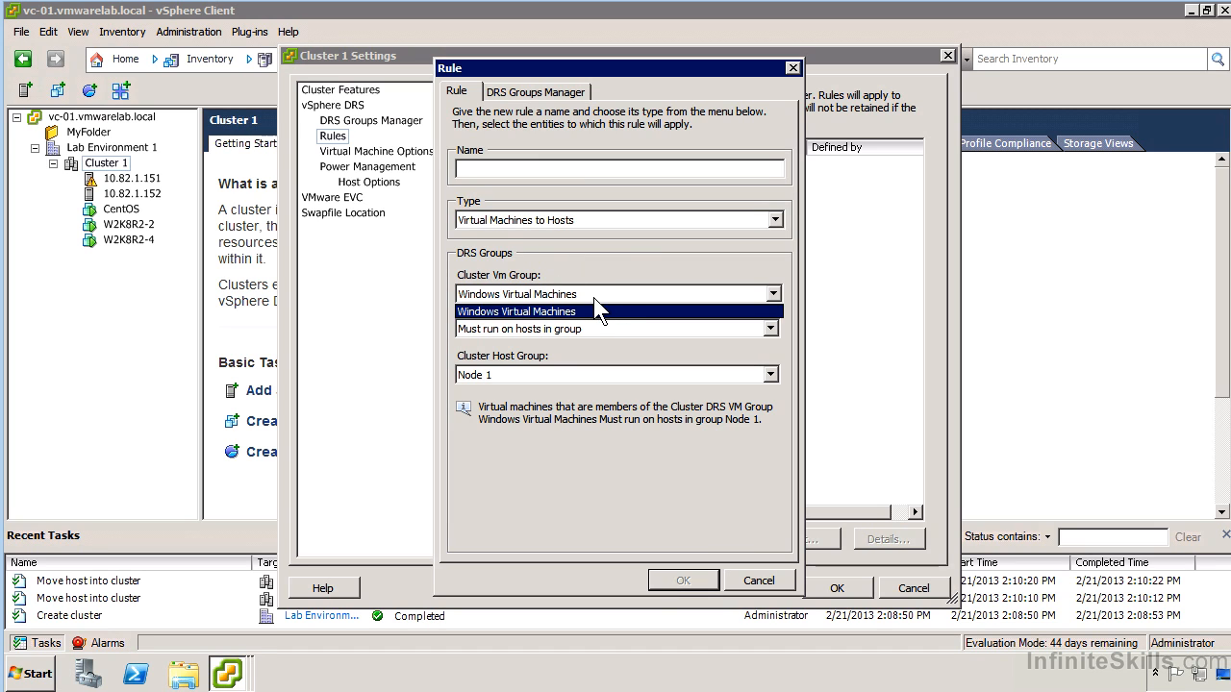
click(528, 310)
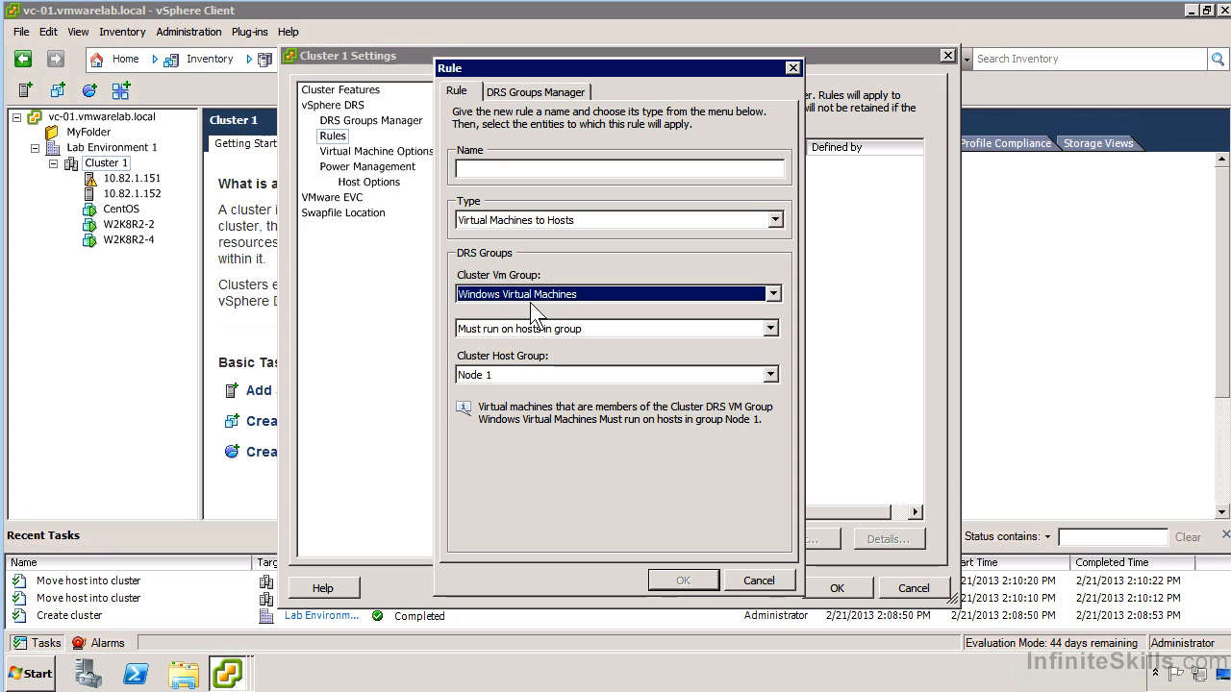
click(526, 300)
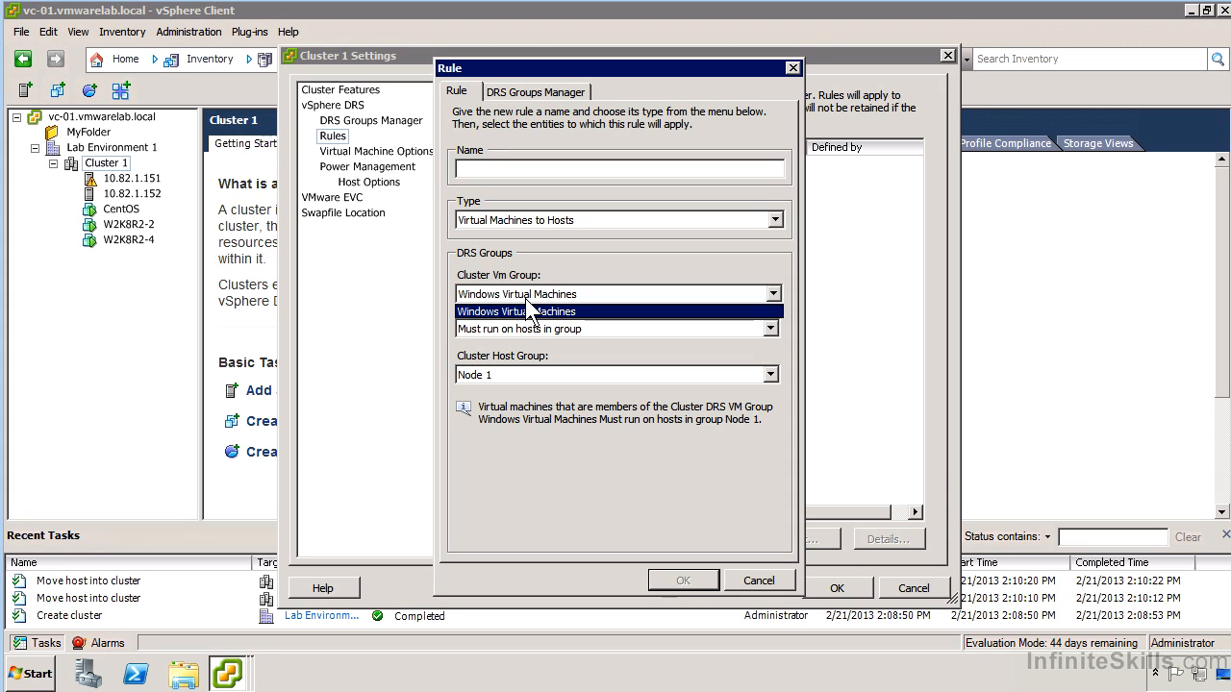
click(527, 310)
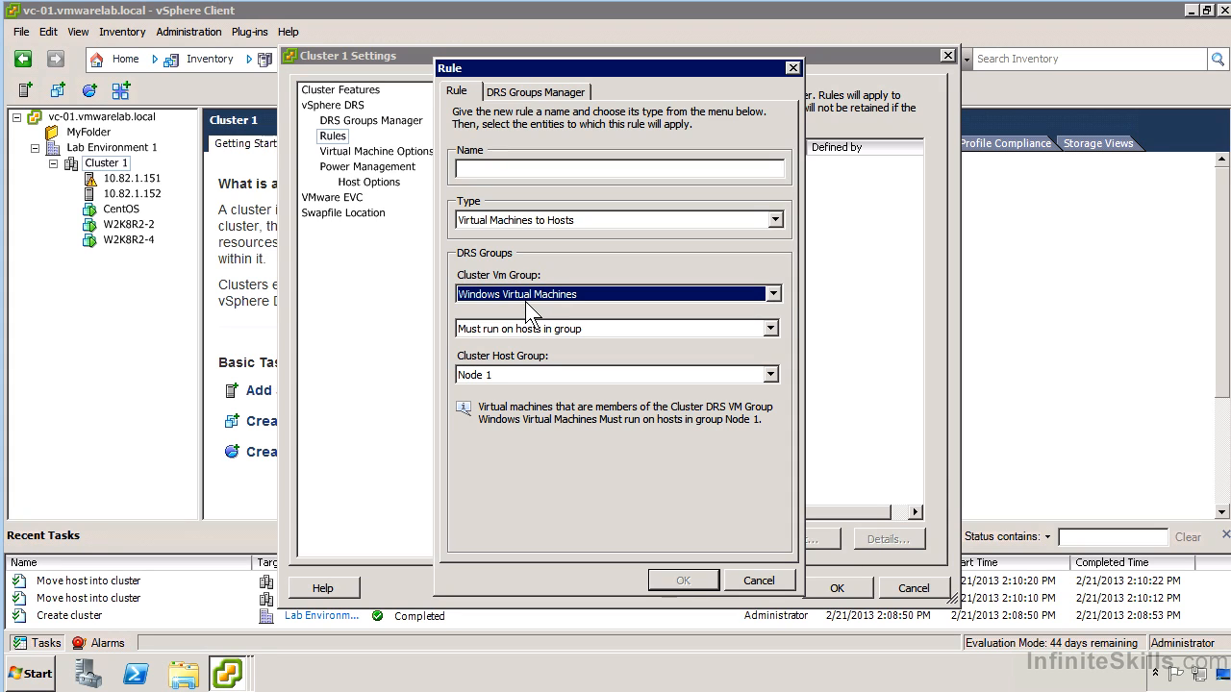
Try the rule option Must run on hosts in group with host group Node 1, and discard the unnamed rule
click(528, 330)
click(530, 345)
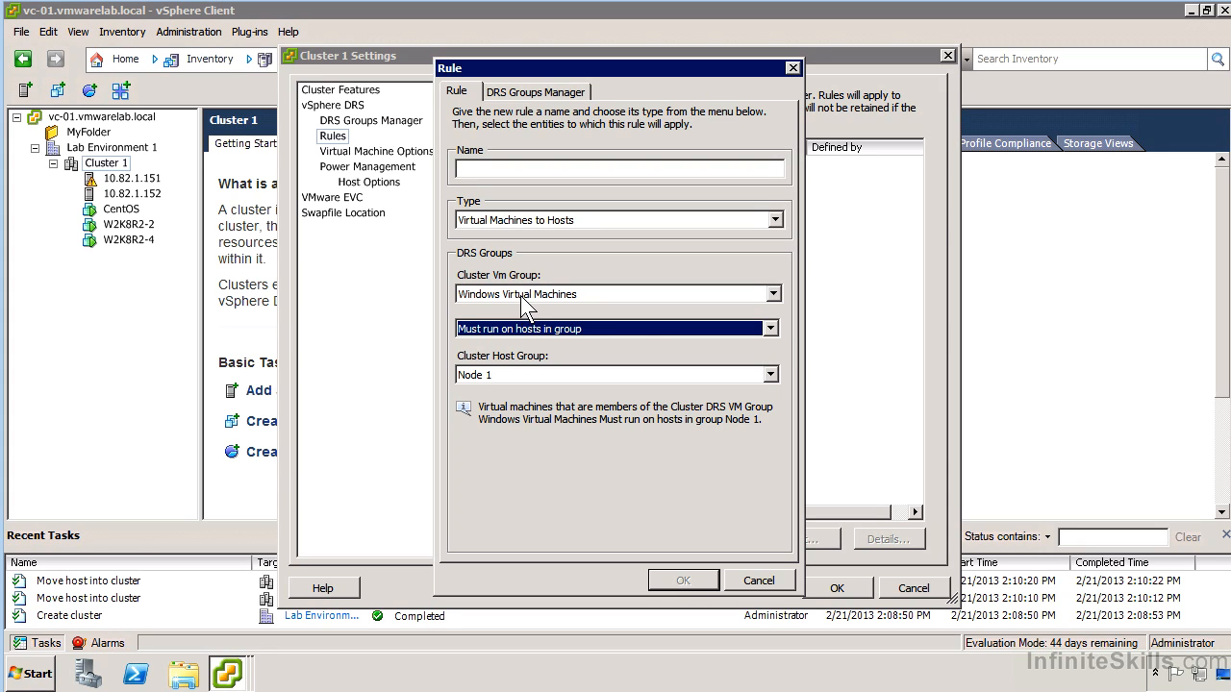
click(630, 328)
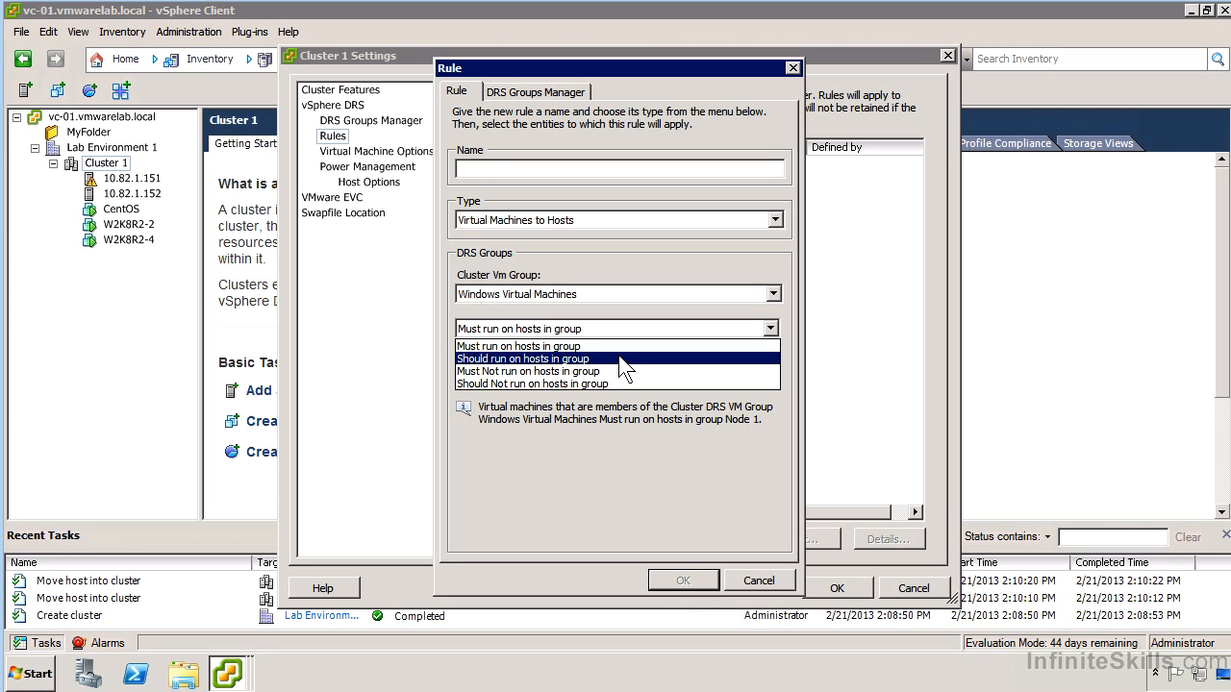
click(616, 434)
click(669, 374)
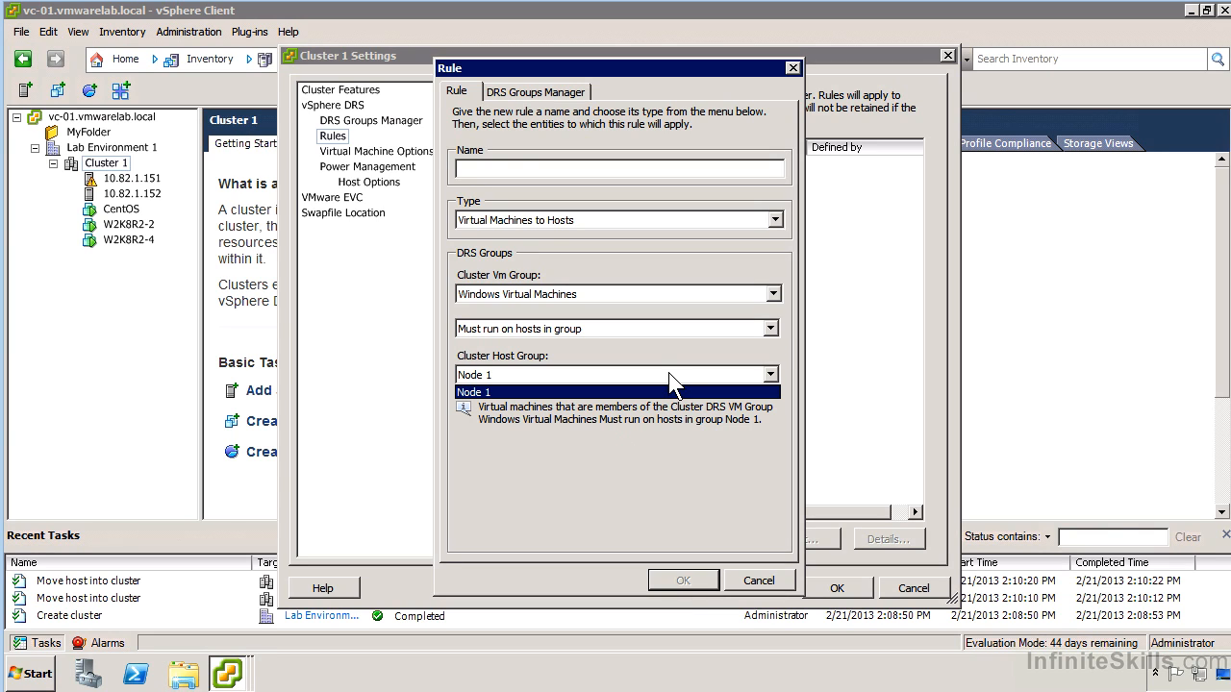
click(540, 390)
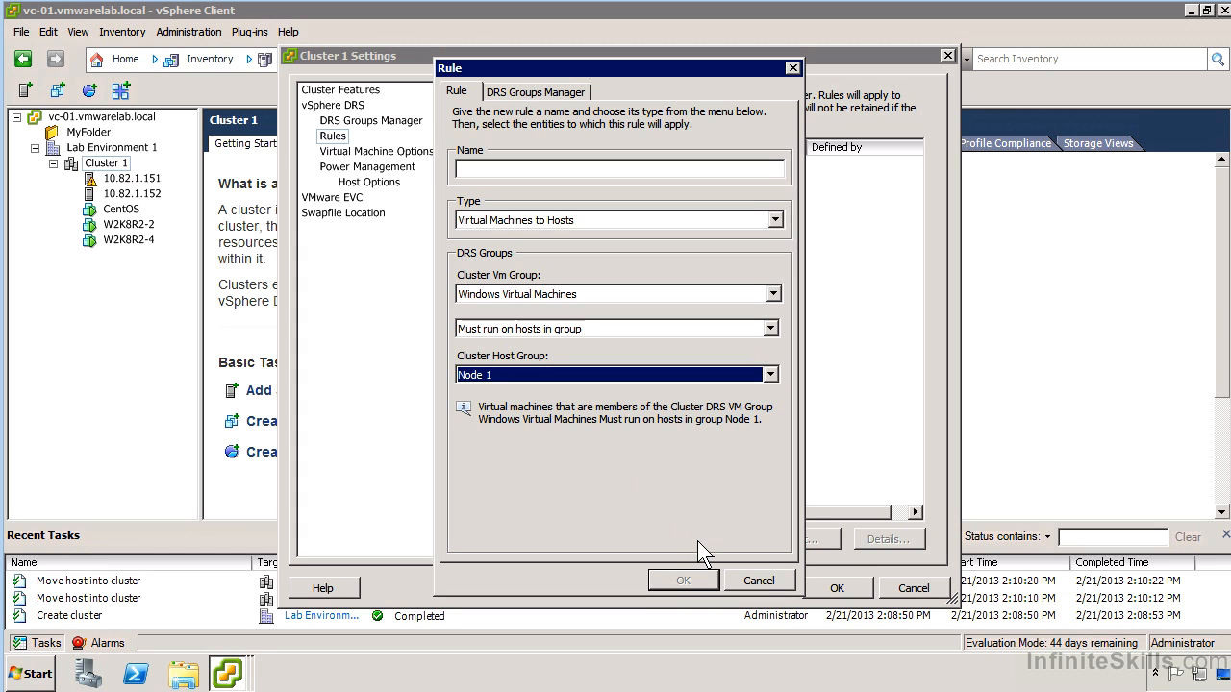
click(767, 576)
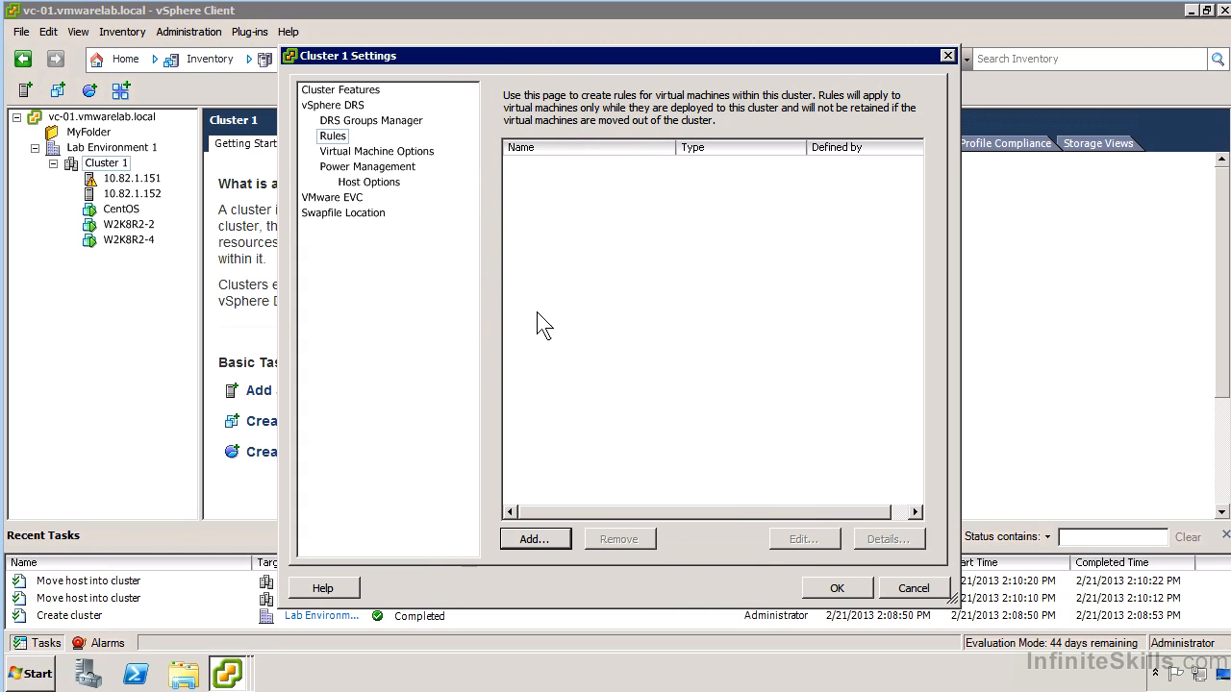
Try the Fully Automated level for the CentOS virtual machine and return it to Default (Fully Automated)
click(420, 154)
click(794, 245)
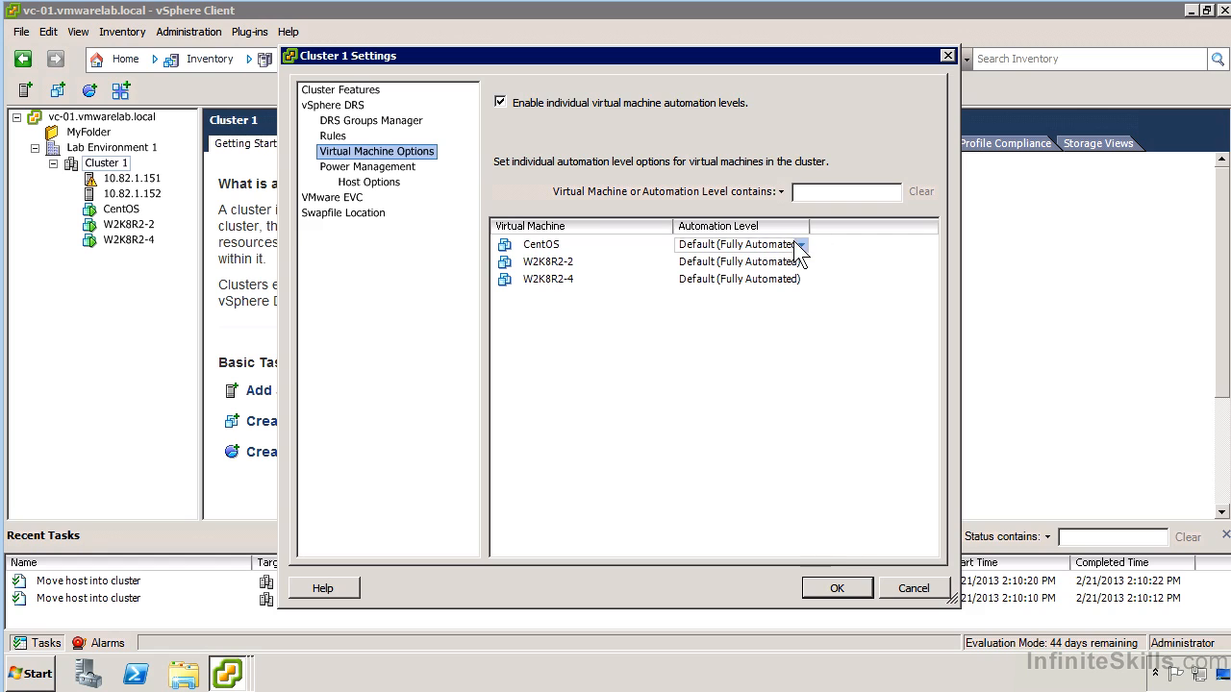
click(799, 247)
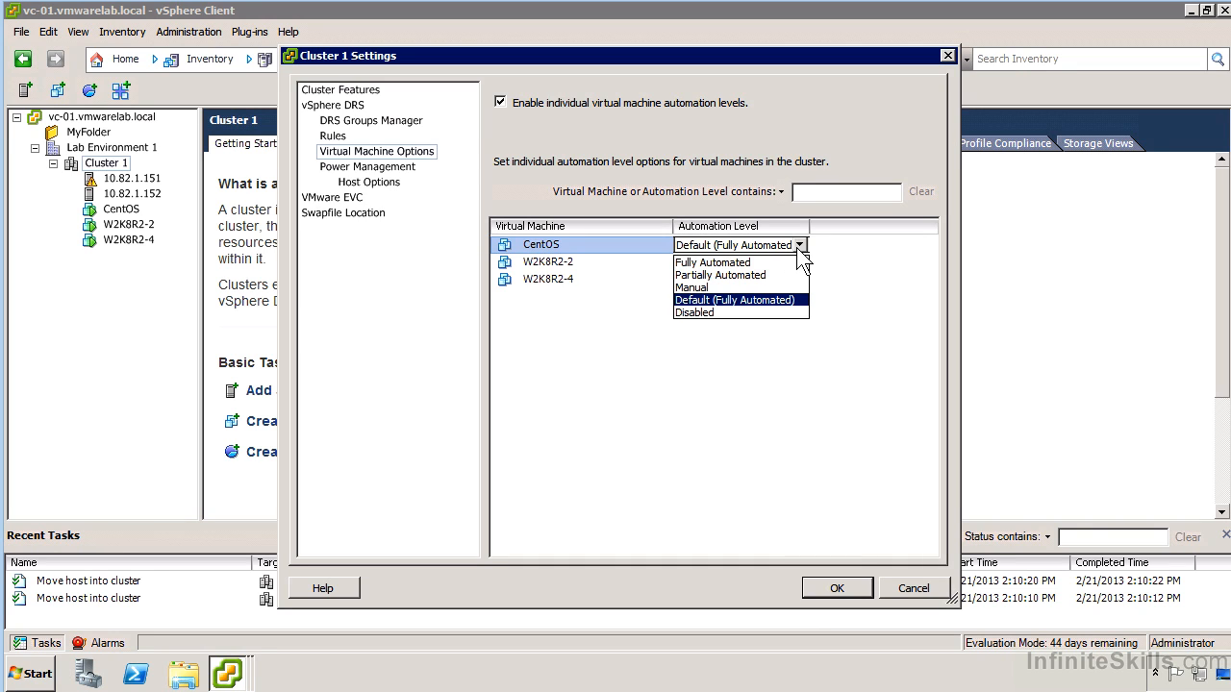
click(722, 275)
click(799, 246)
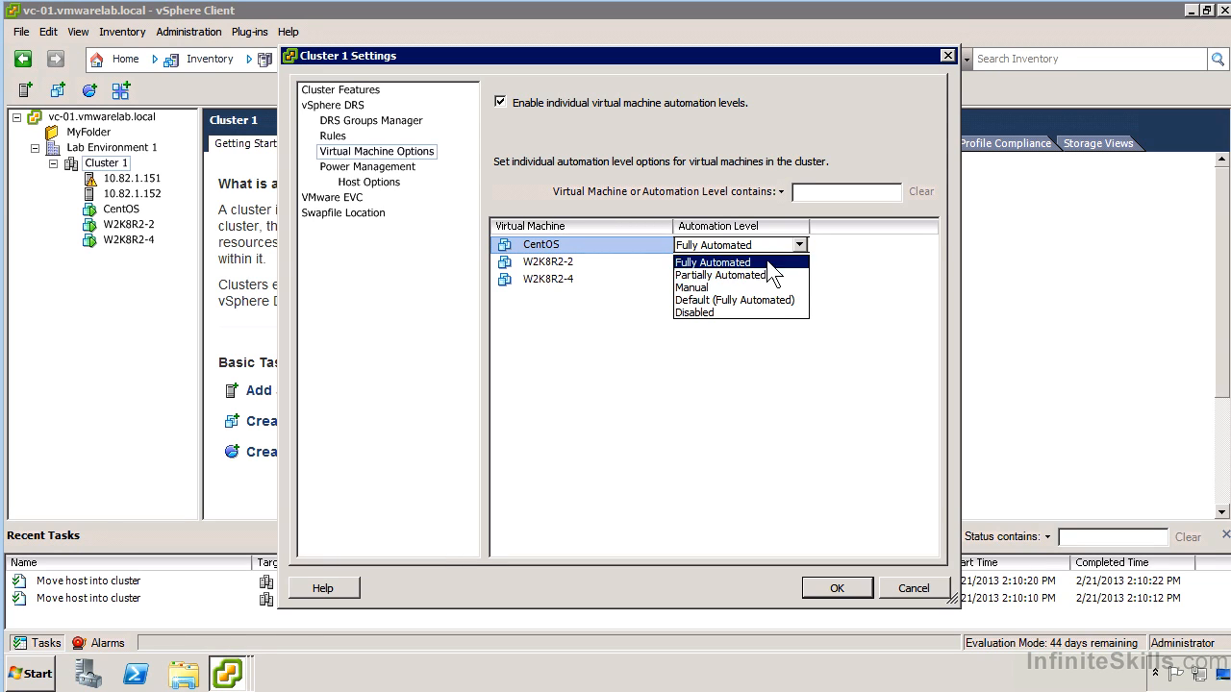
click(756, 300)
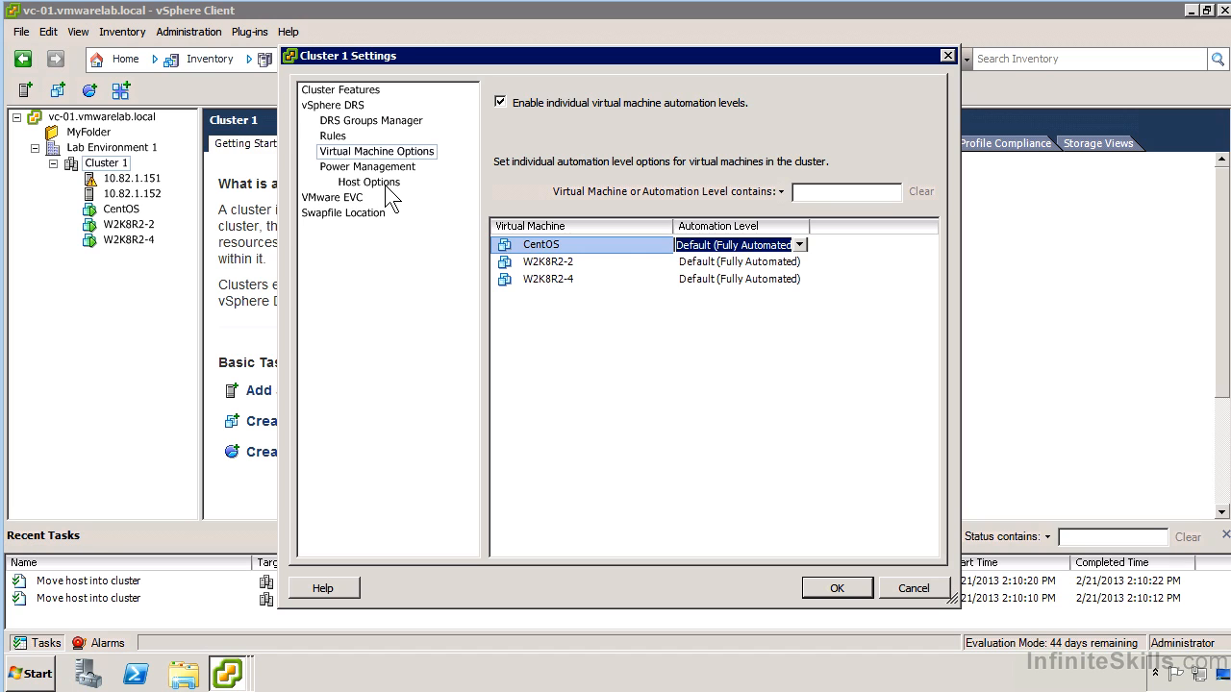
Try Enable EVC for AMD Hosts in the cluster's VMware EVC mode options
click(337, 198)
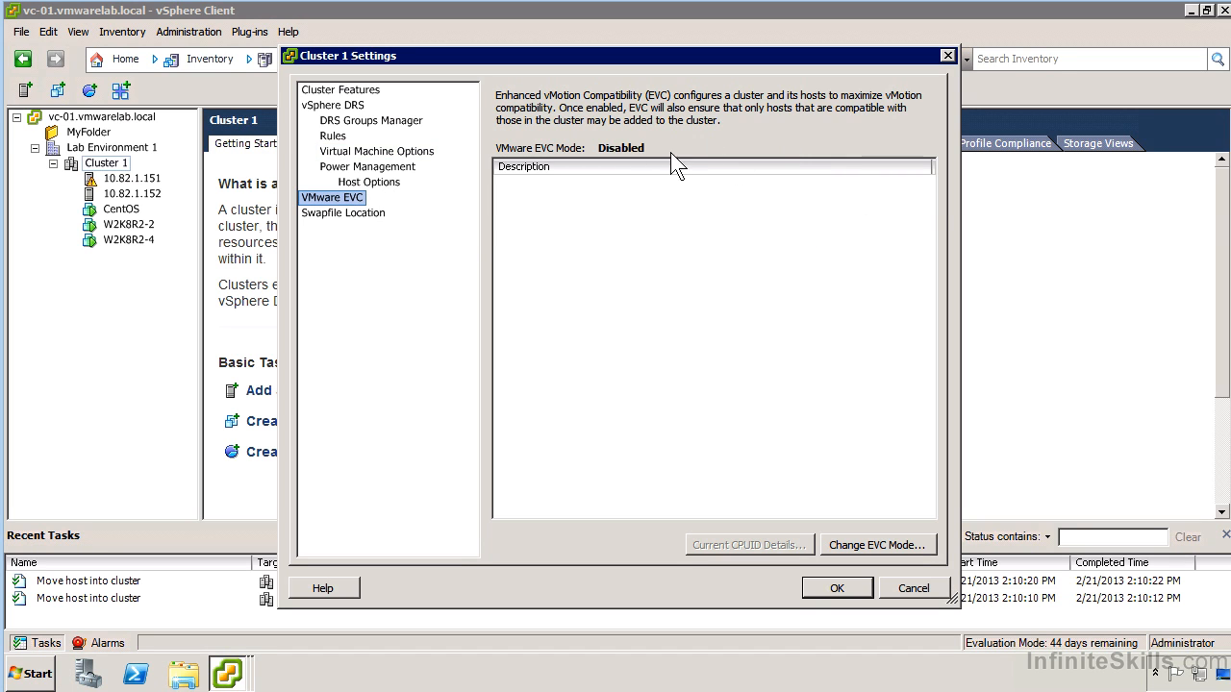
click(875, 544)
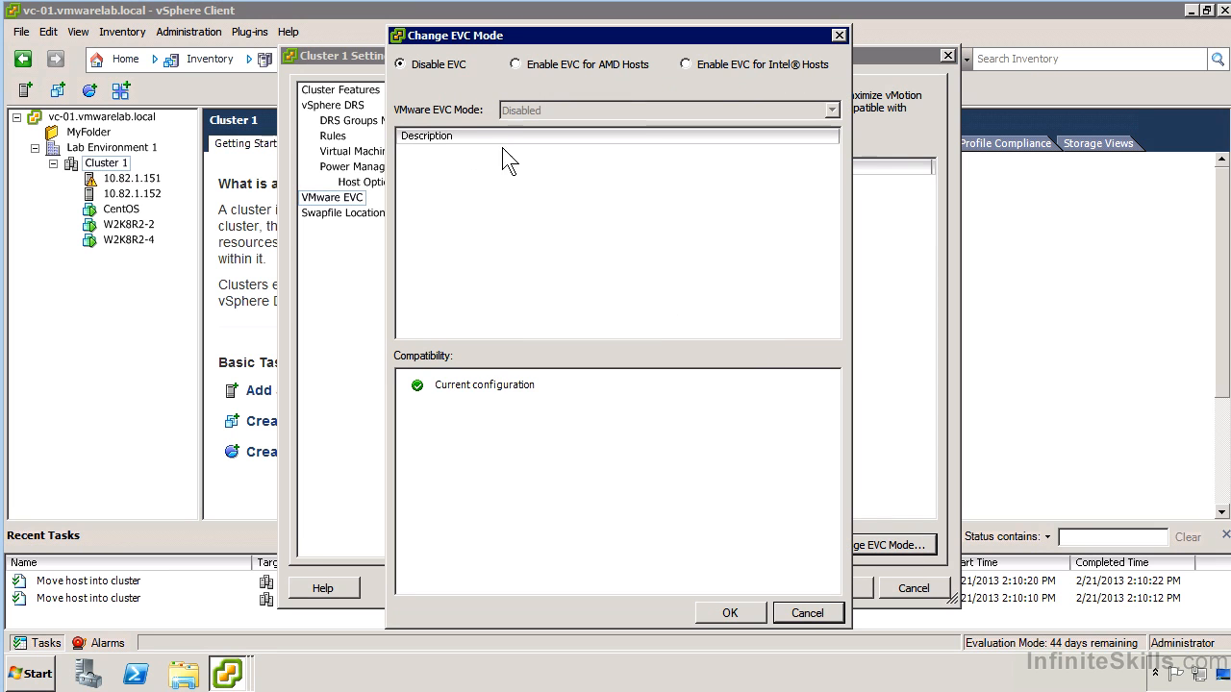
click(544, 62)
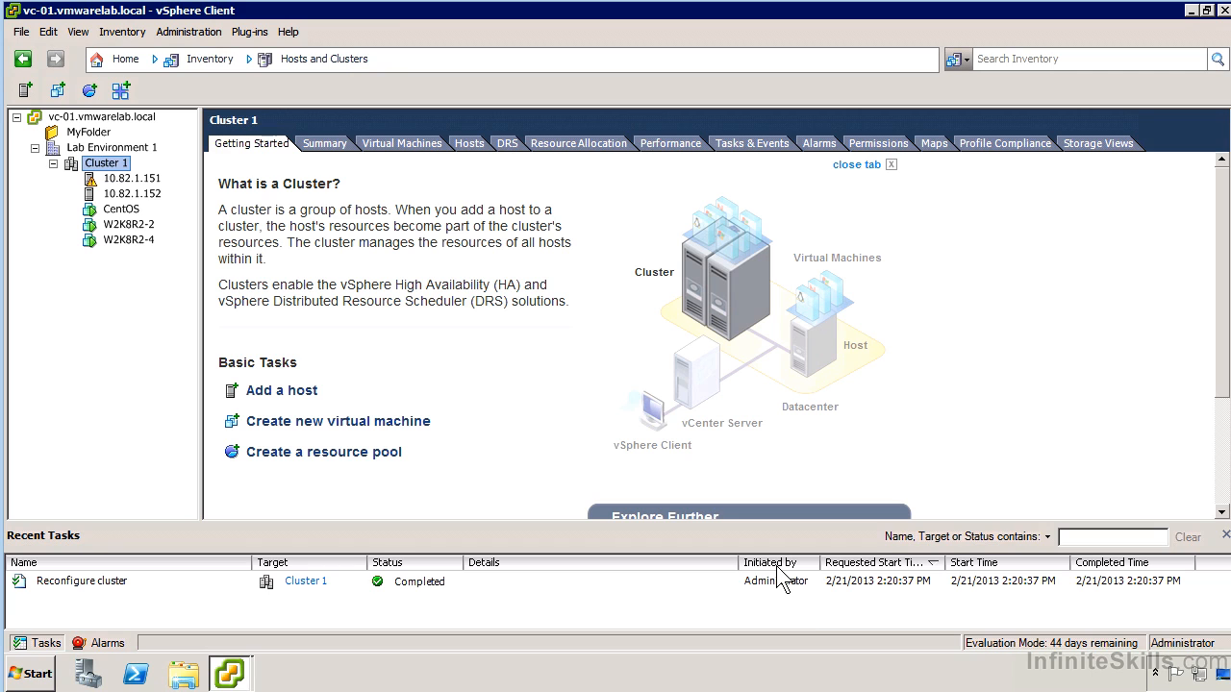
Put host 10.82.1.152 into maintenance mode, moving its powered-off and suspended virtual machines to other hosts in the cluster
right_click(135, 195)
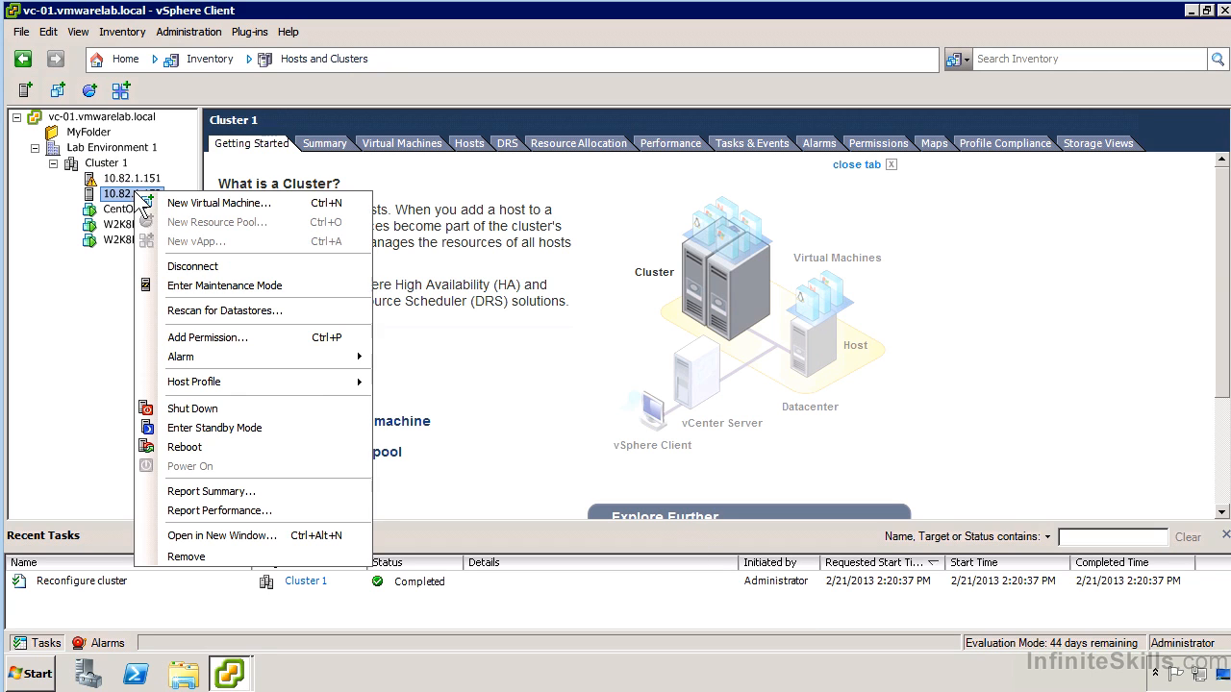
click(235, 286)
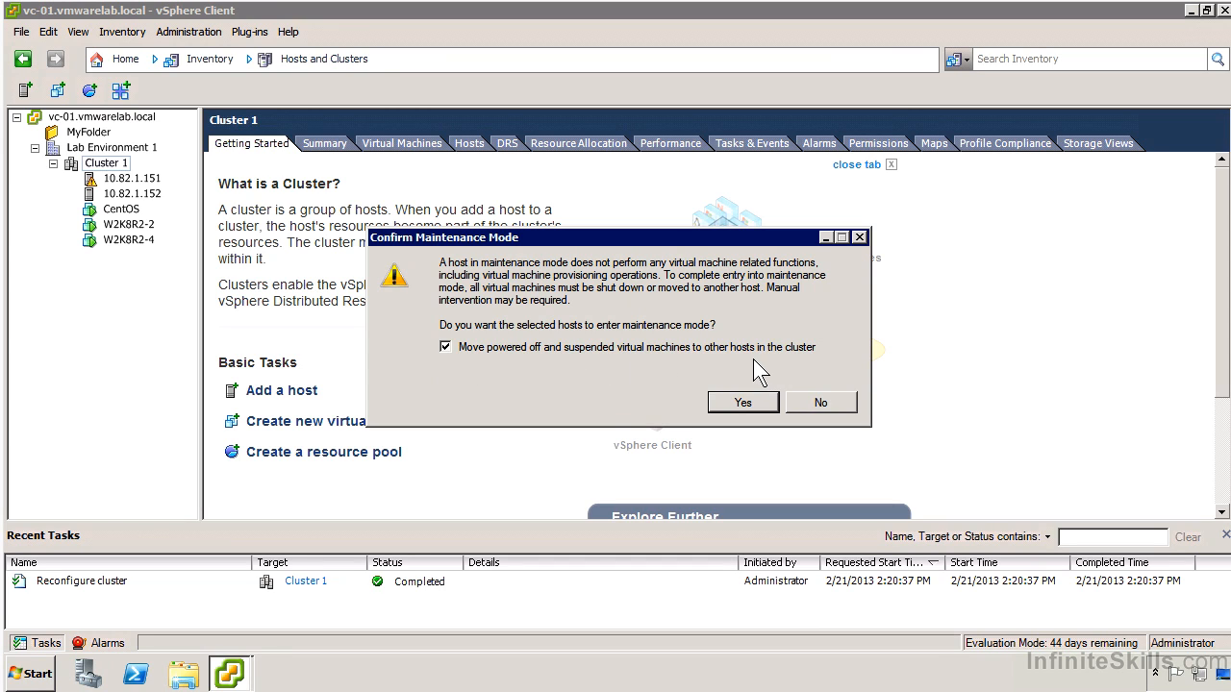
click(730, 402)
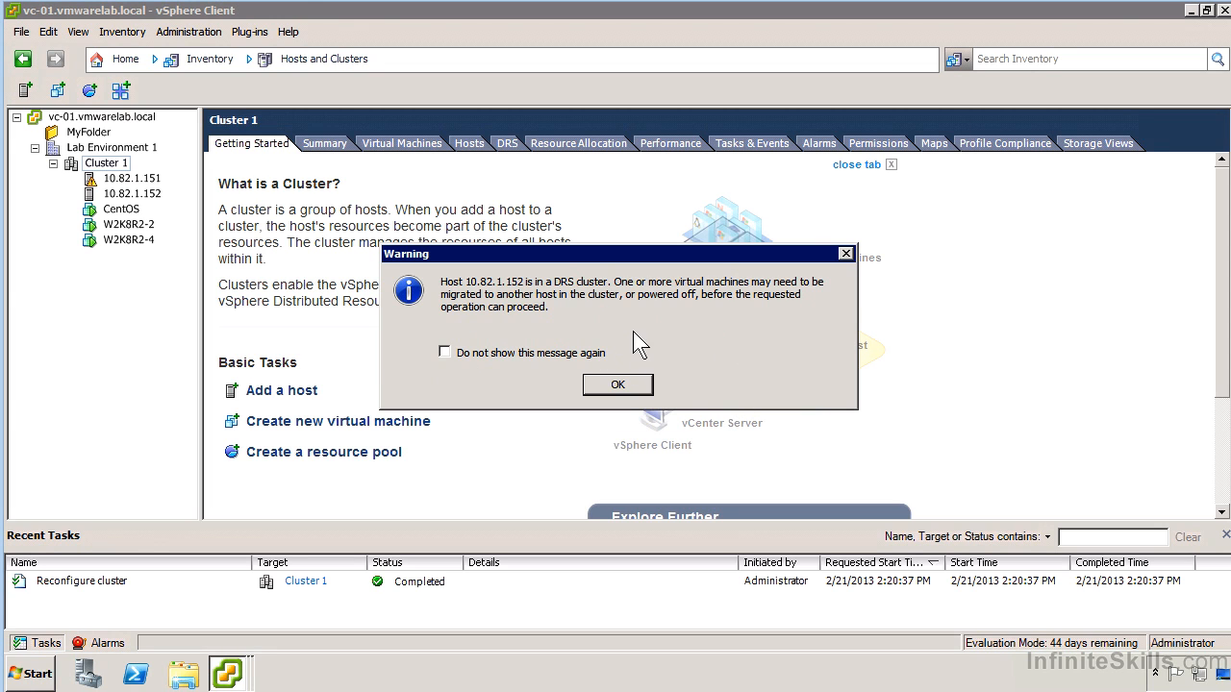
click(615, 387)
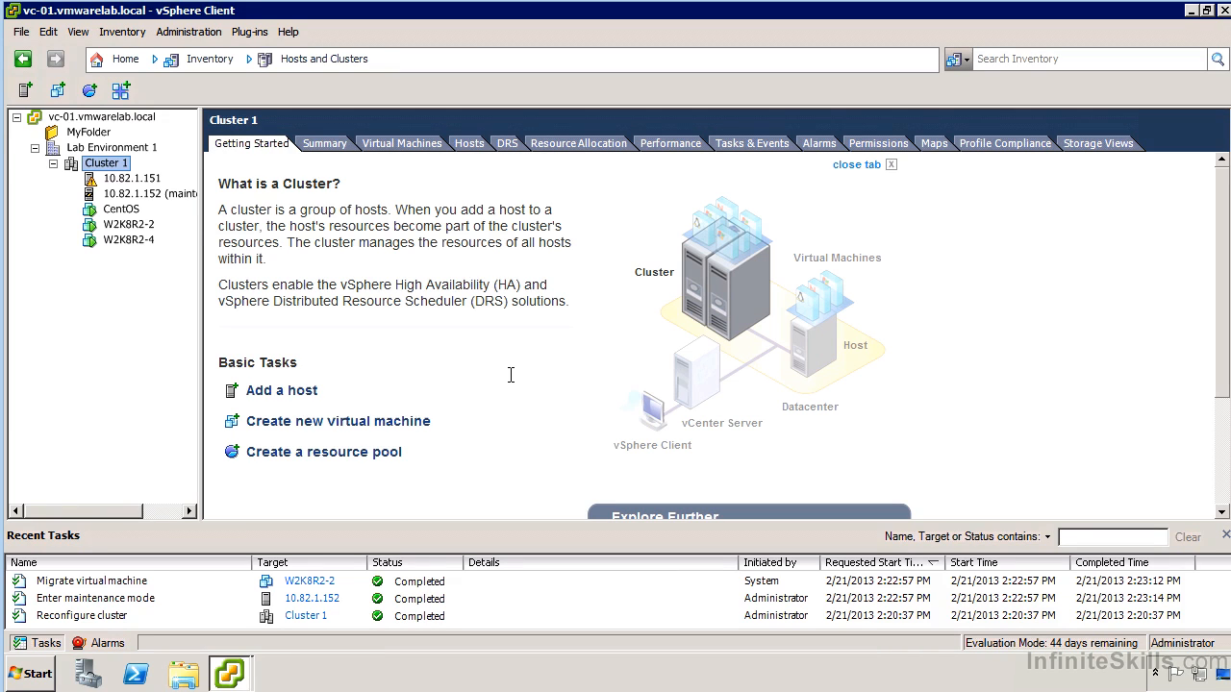
Widen the inventory tree and display the summary of host 10.82.1.152, ignoring the SSL certificate warning
drag(202, 217, 306, 217)
right_click(192, 194)
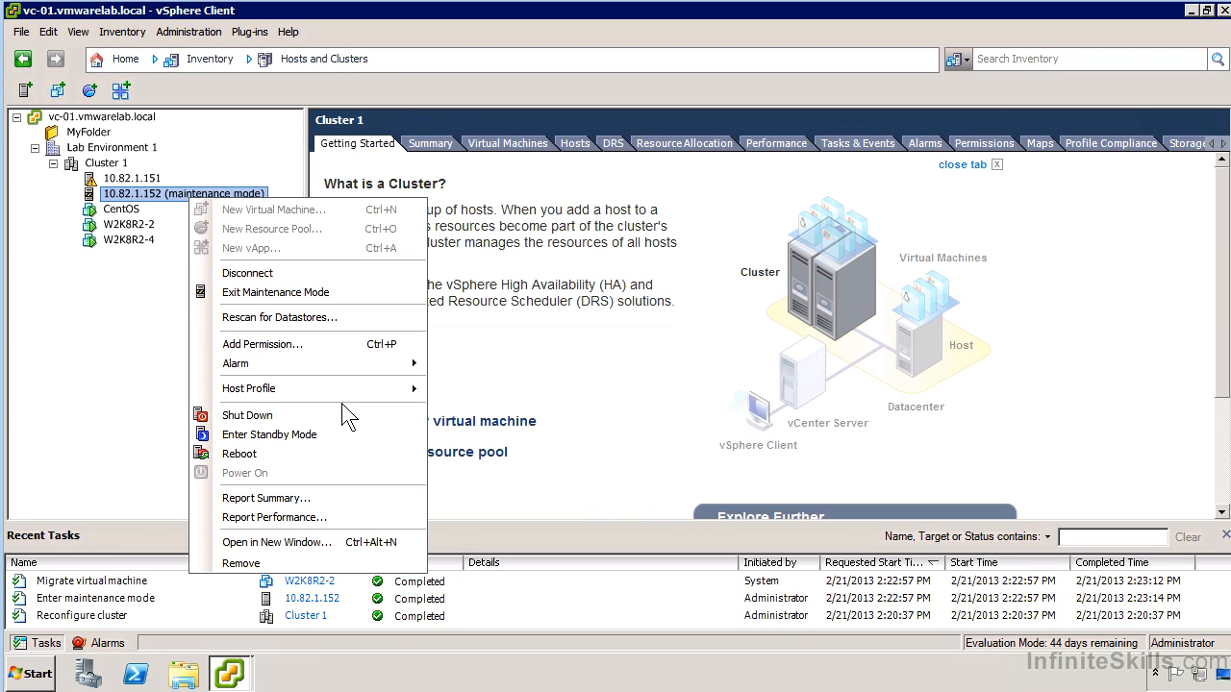
click(164, 192)
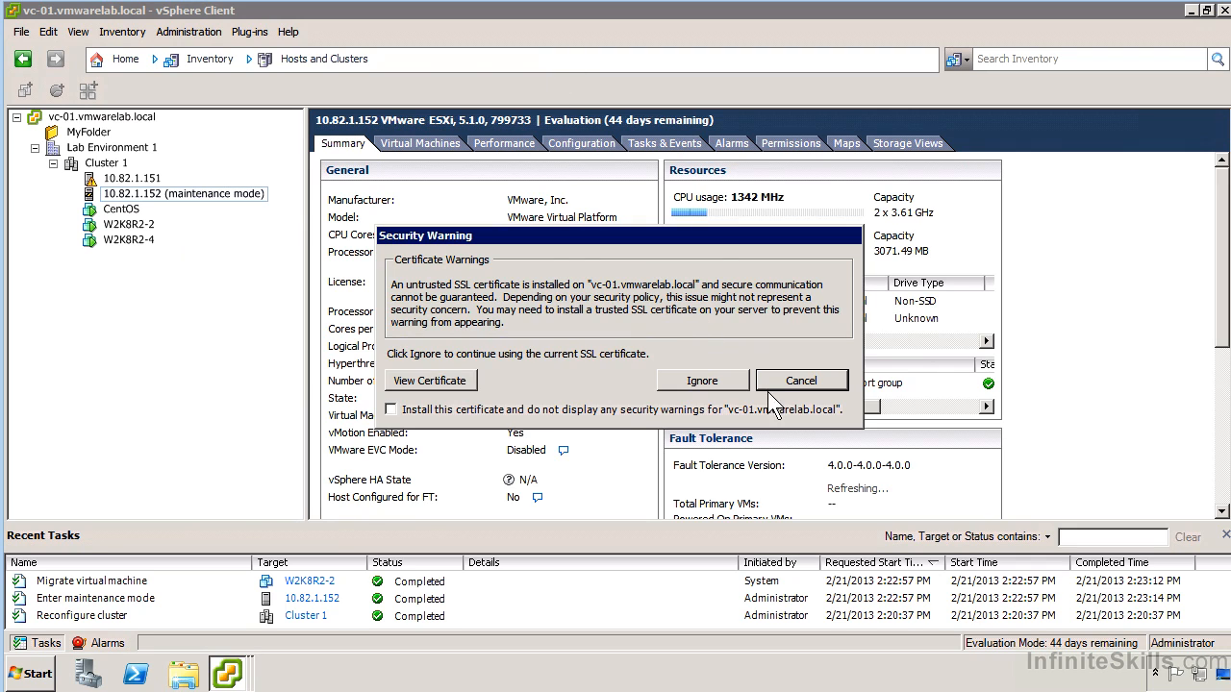
click(738, 379)
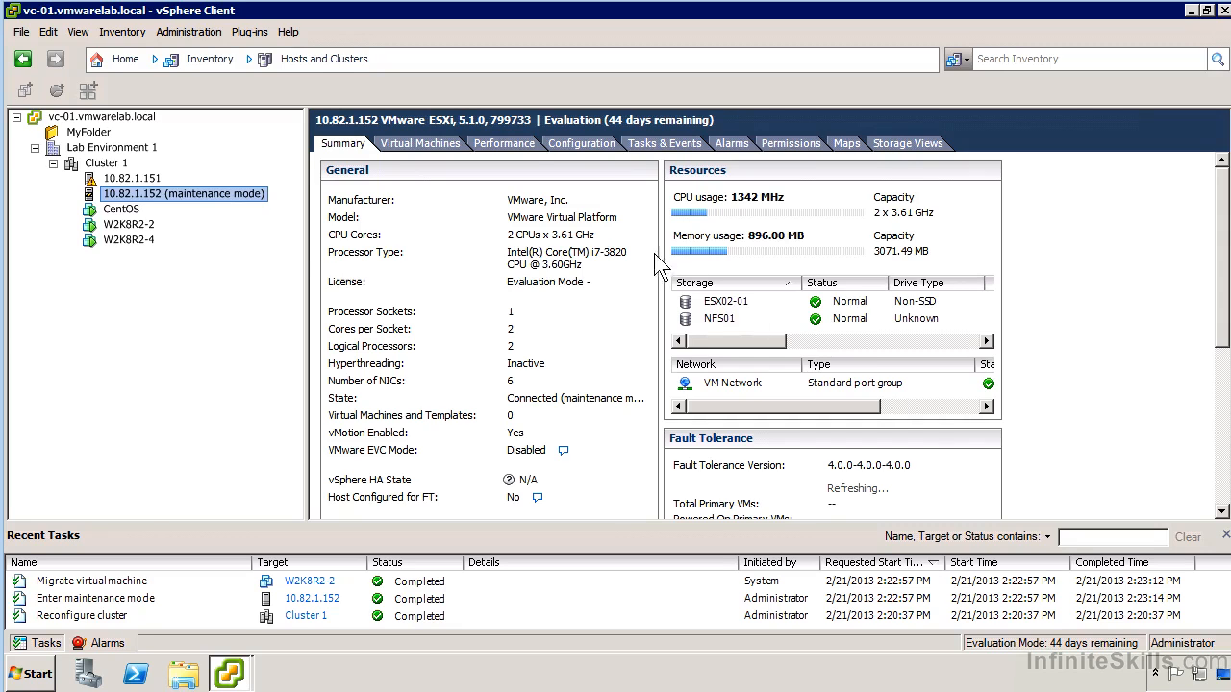
Take host 10.82.1.152 out of maintenance mode
right_click(203, 188)
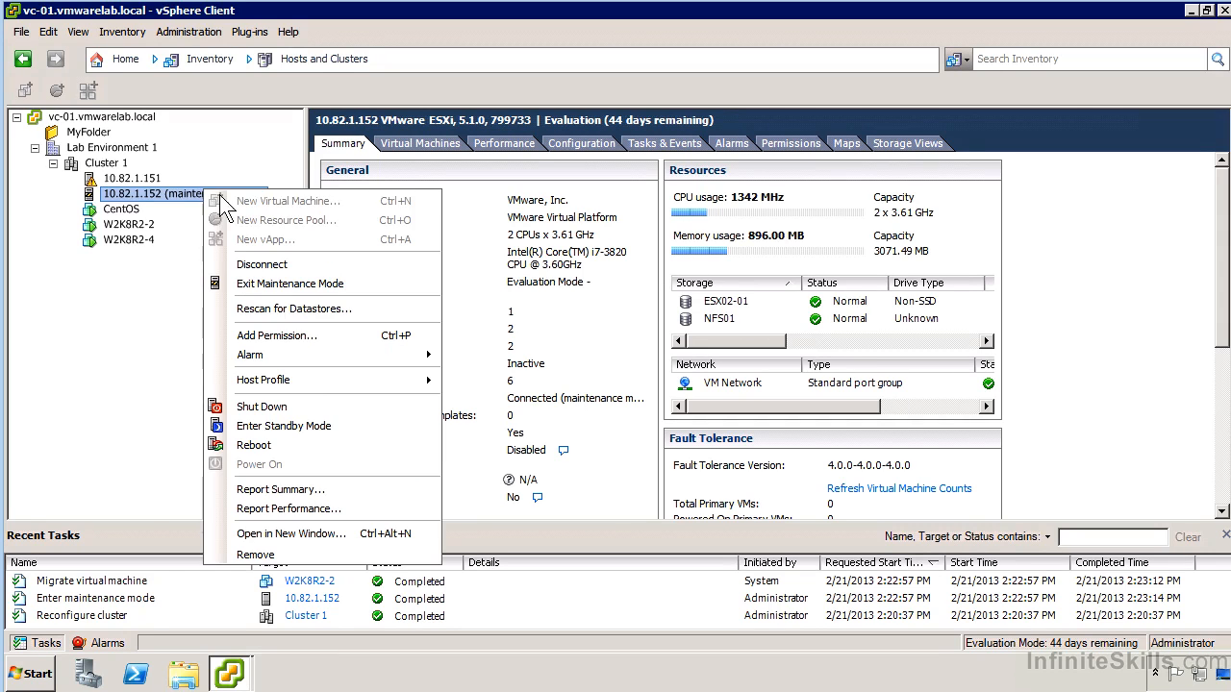
click(277, 284)
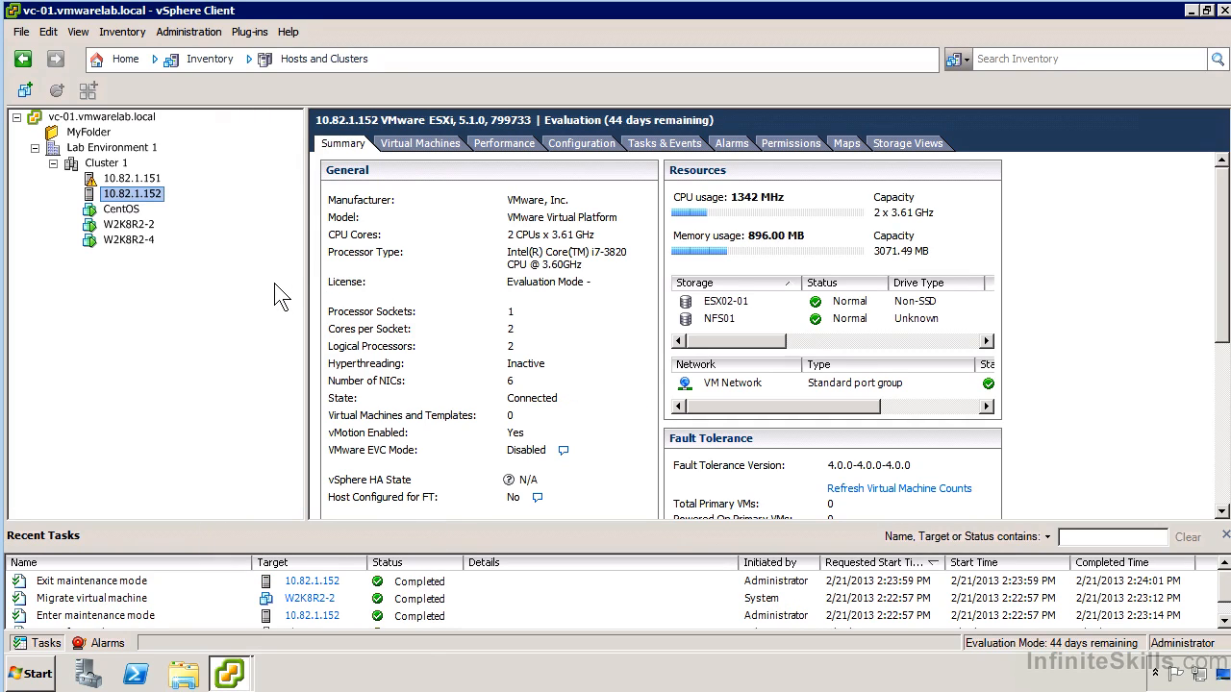